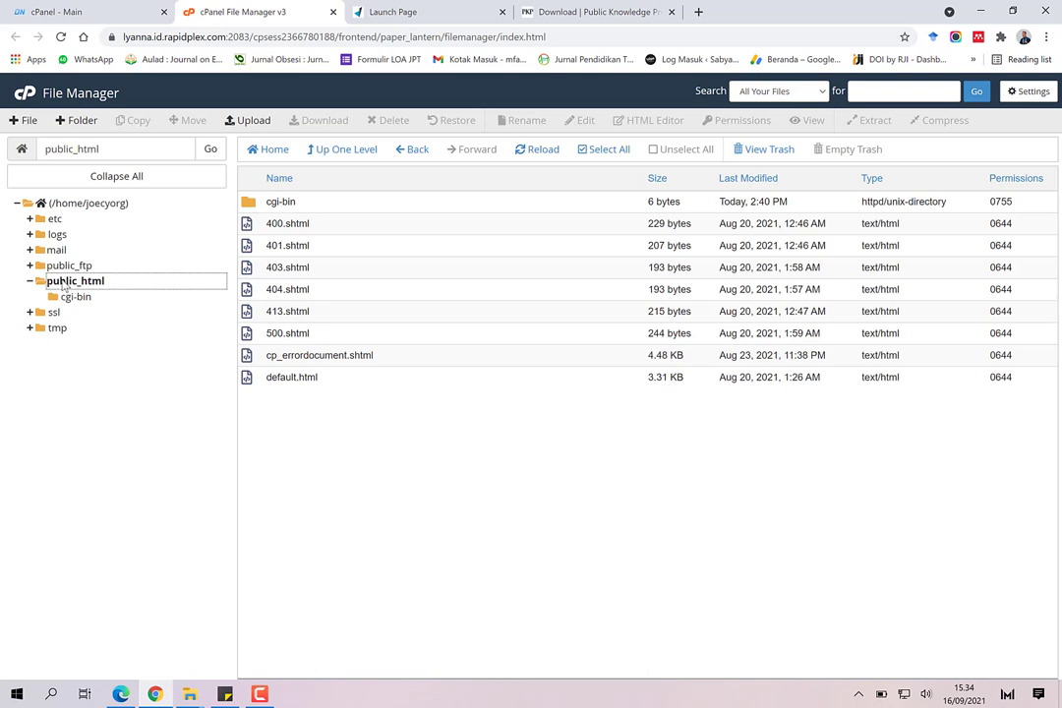
# Step: Open the File Upload page for /home/joecyorg/public_html in a new tab
pyautogui.click(253, 124)
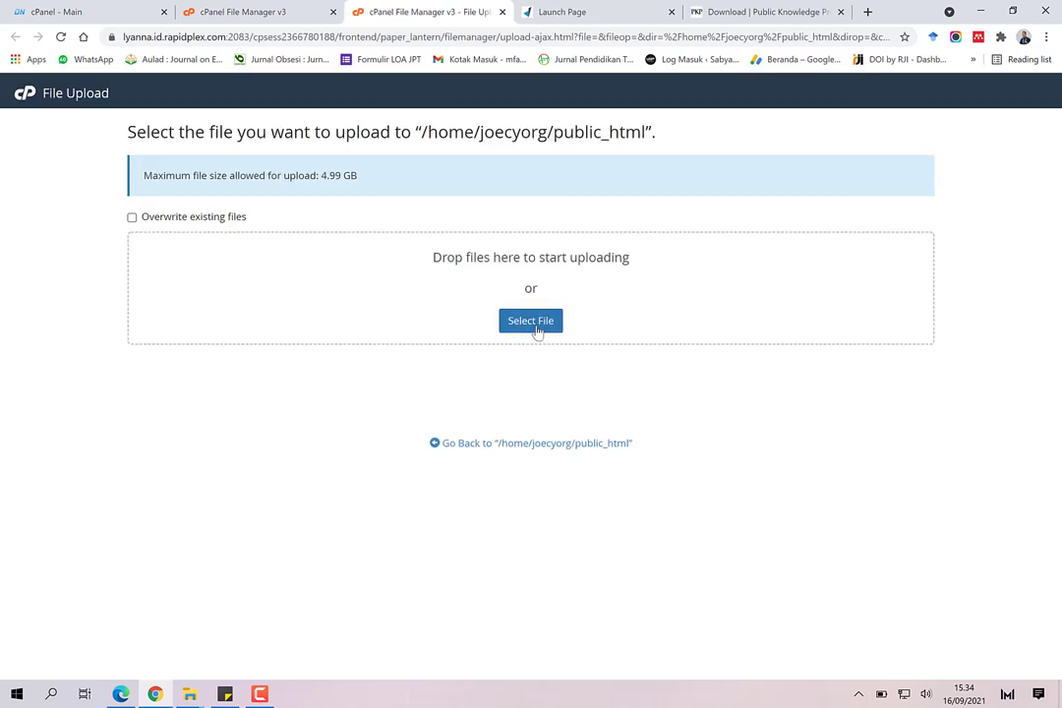
# Step: Start uploading ojs-3.3.0-8.zip from the Data (D:) drive into public_html
pyautogui.click(536, 324)
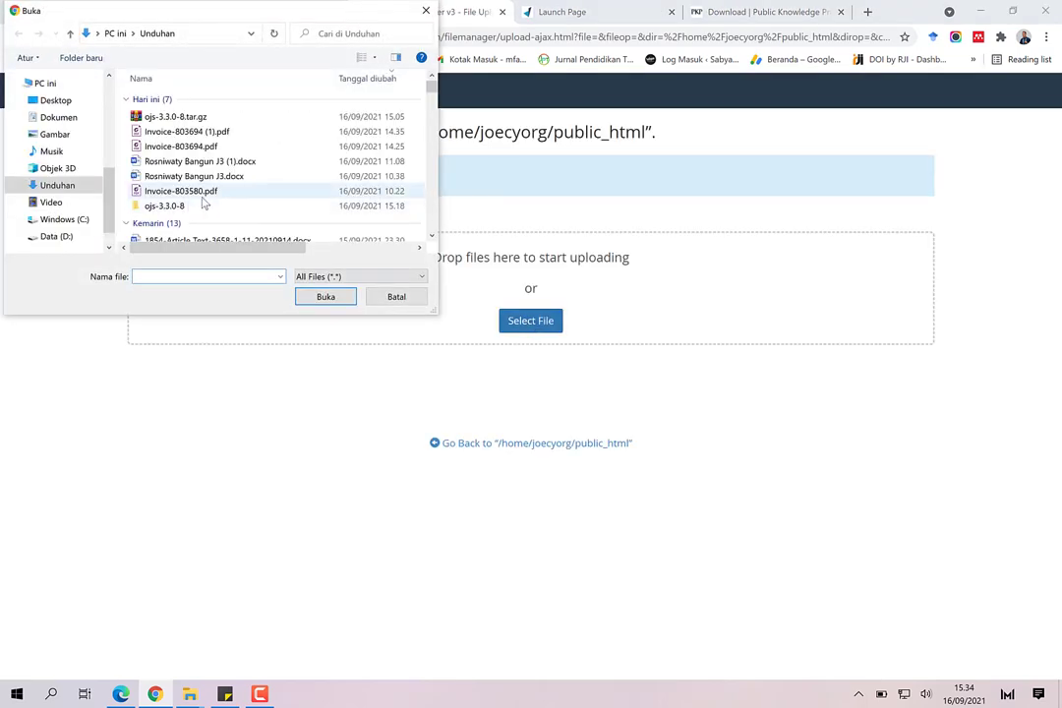
pyautogui.click(57, 236)
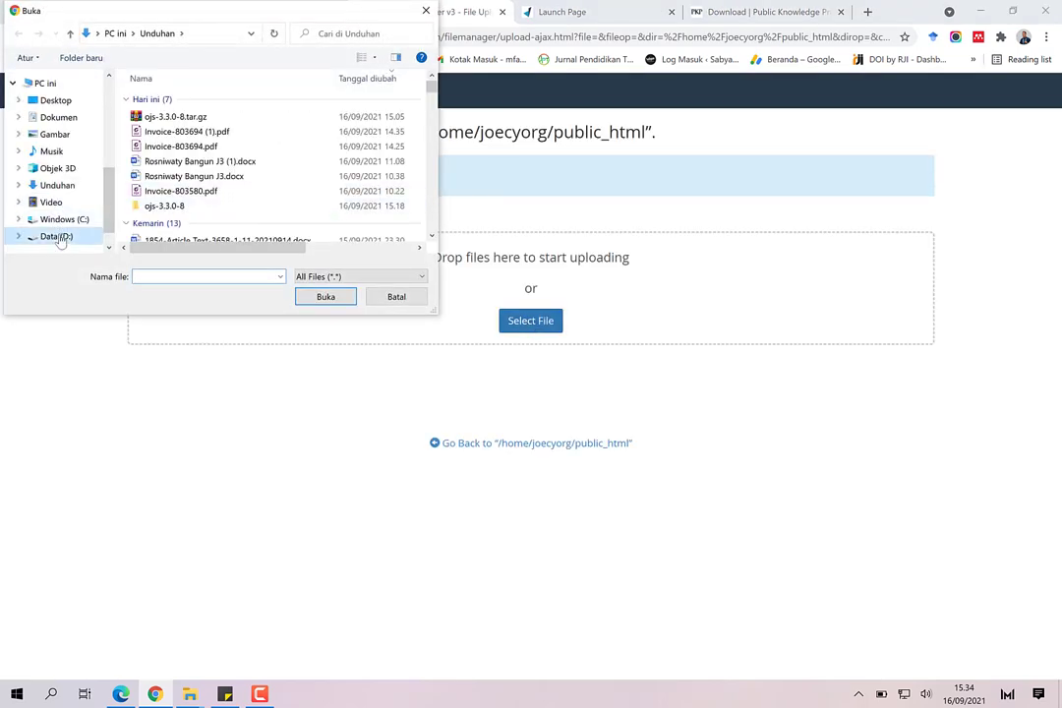
pyautogui.scroll(-3, 197, 197)
pyautogui.scroll(-1, 202, 203)
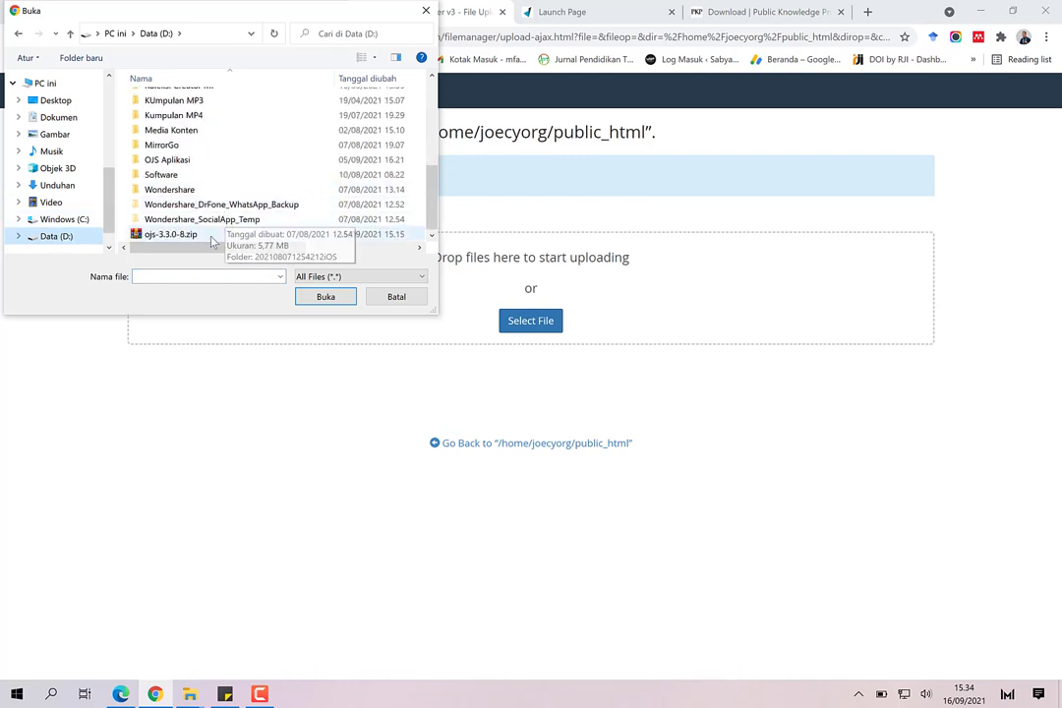
pyautogui.click(213, 237)
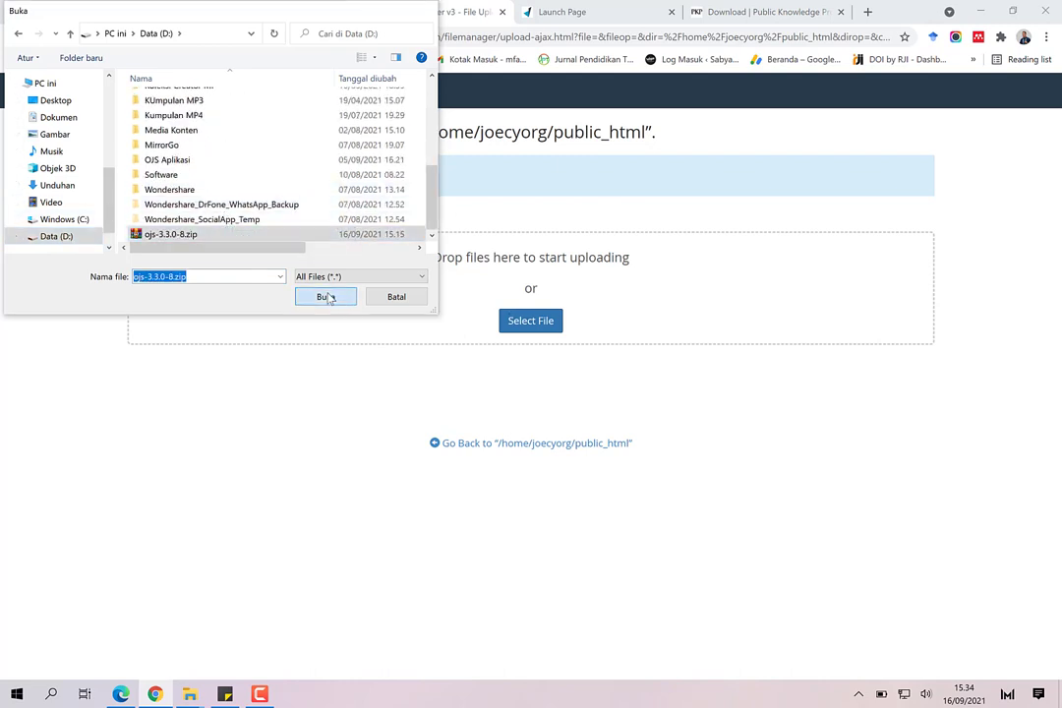
pyautogui.click(335, 299)
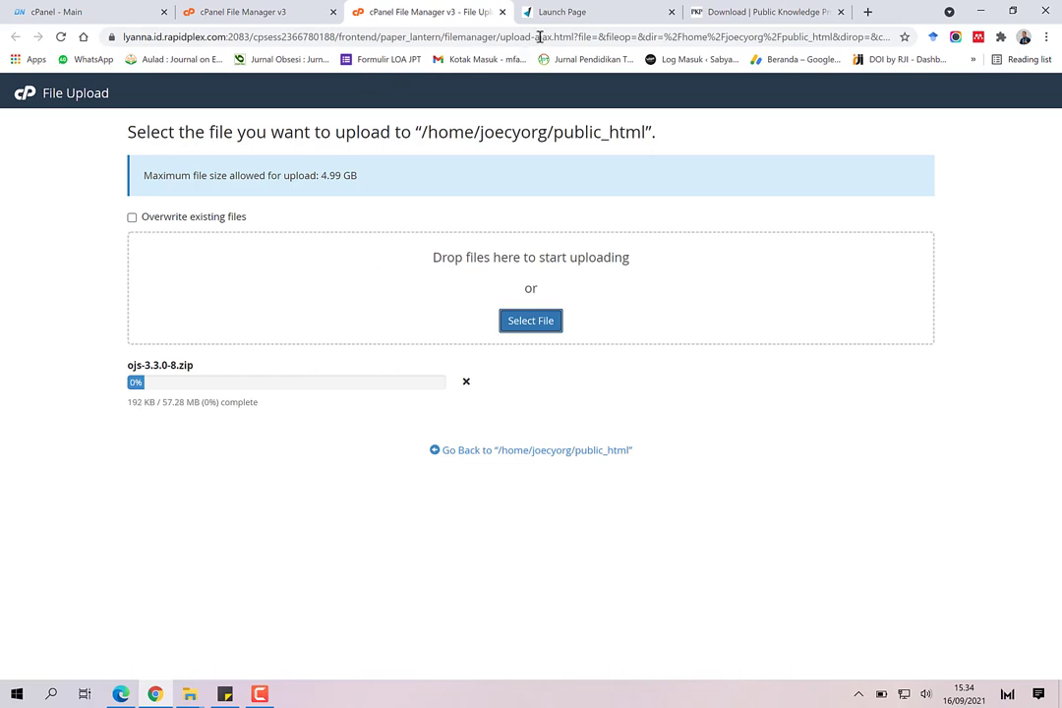
# Step: Check the upload's progress, then show the home directory listing in File Manager
pyautogui.click(570, 14)
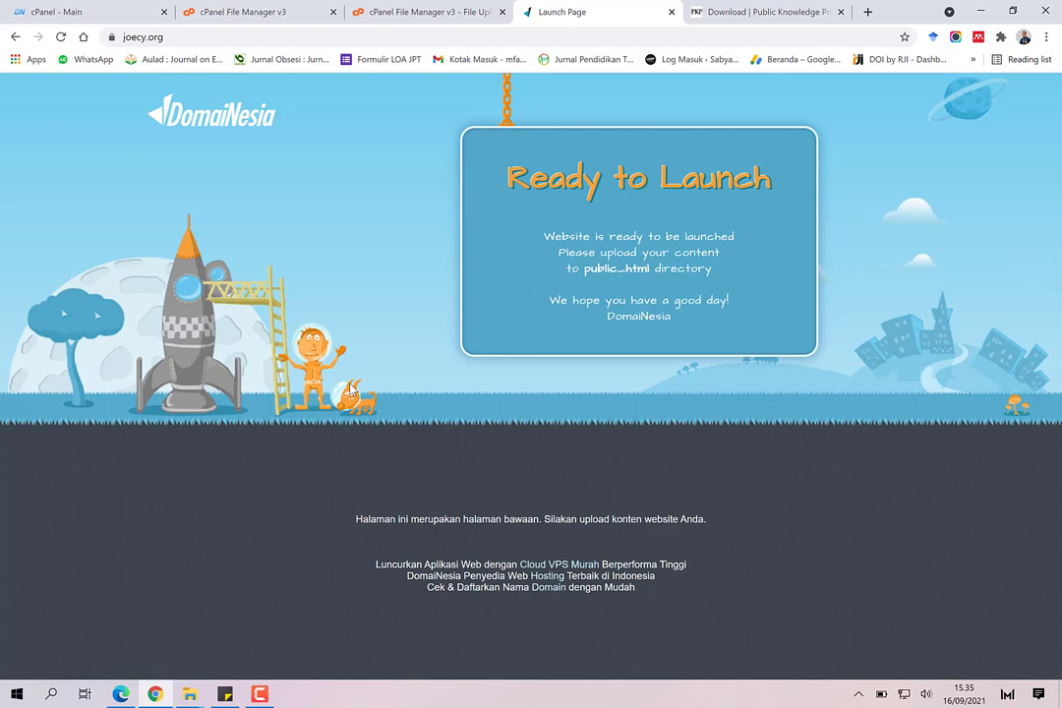
pyautogui.click(285, 12)
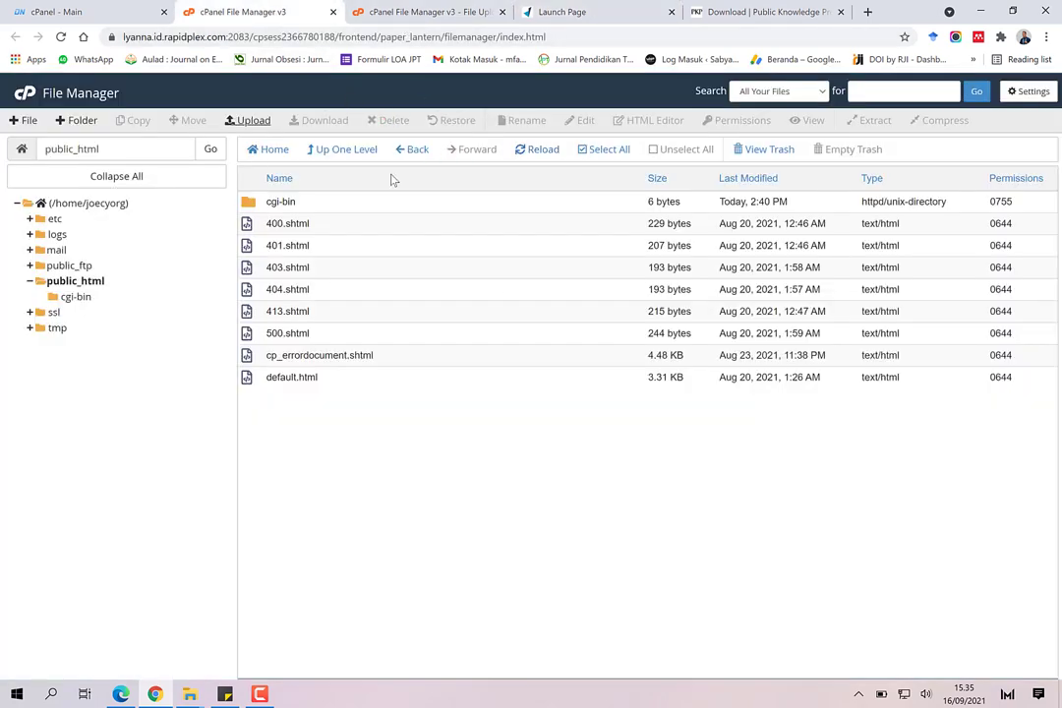
pyautogui.click(389, 13)
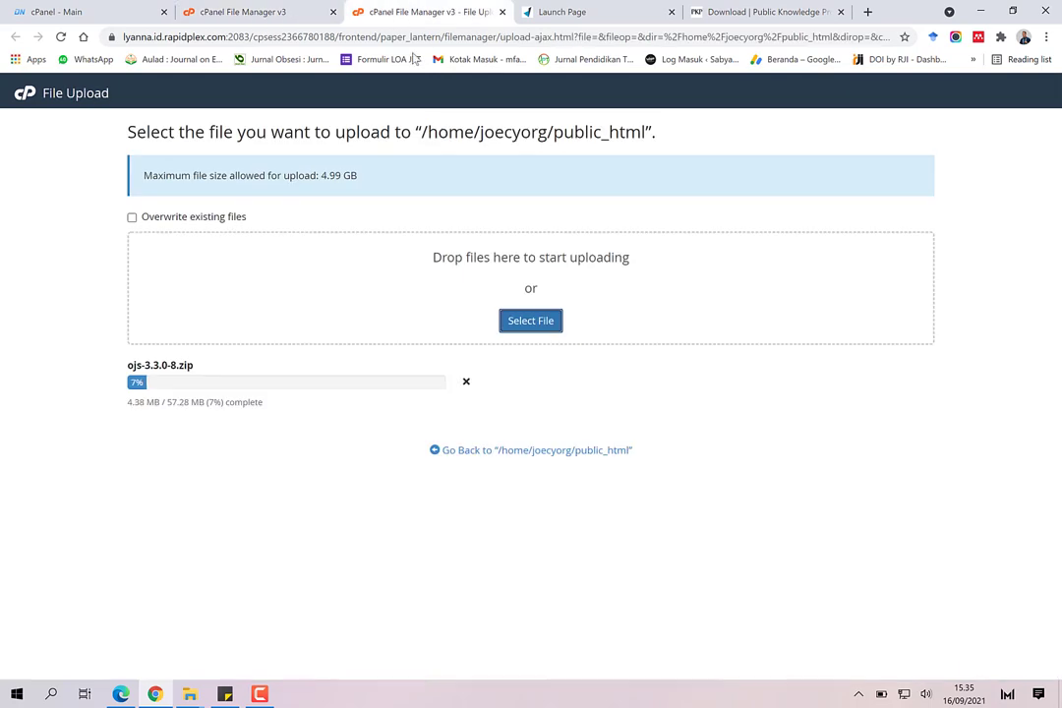
pyautogui.click(254, 11)
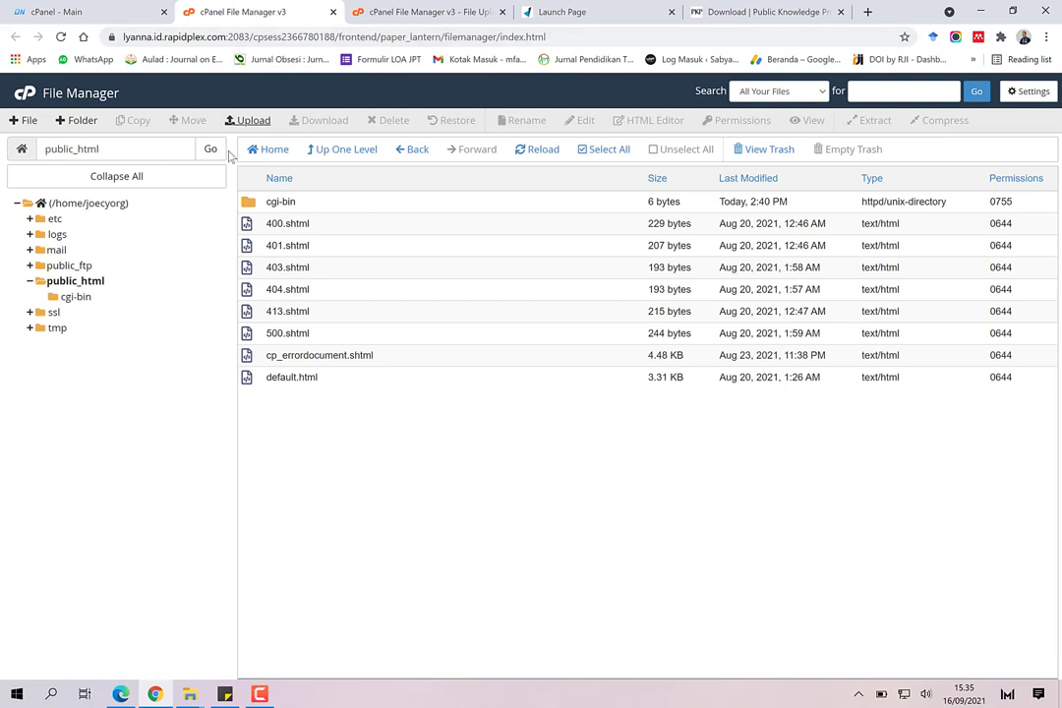
pyautogui.click(108, 206)
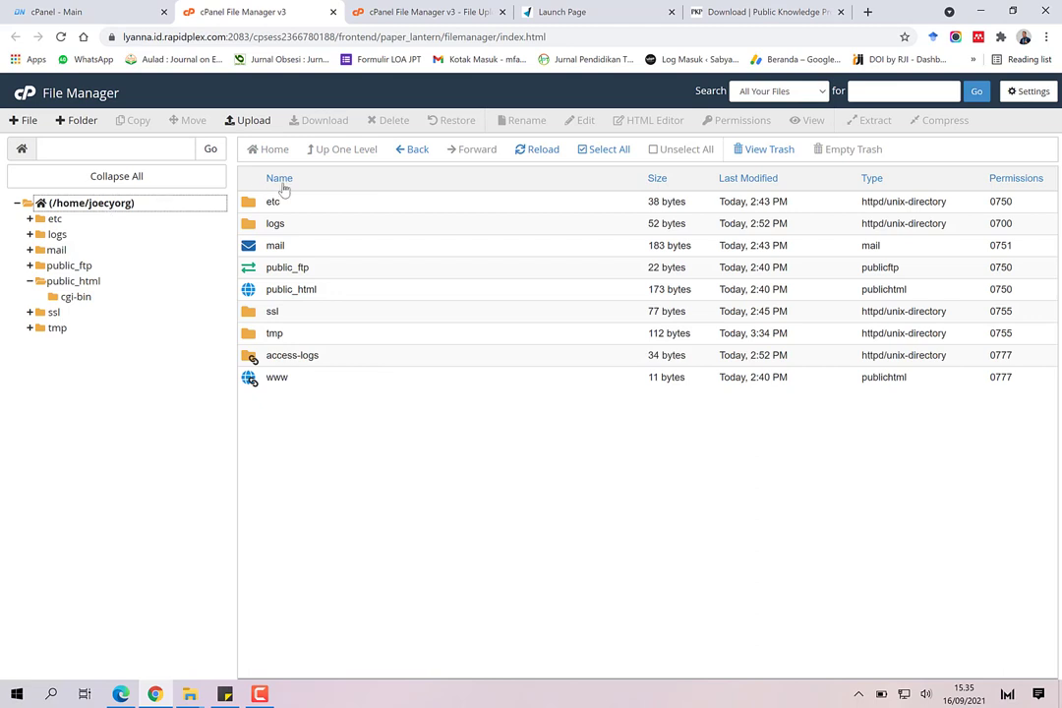
# Step: Create a folder named joecy_db in /home/joecyorg
pyautogui.click(82, 121)
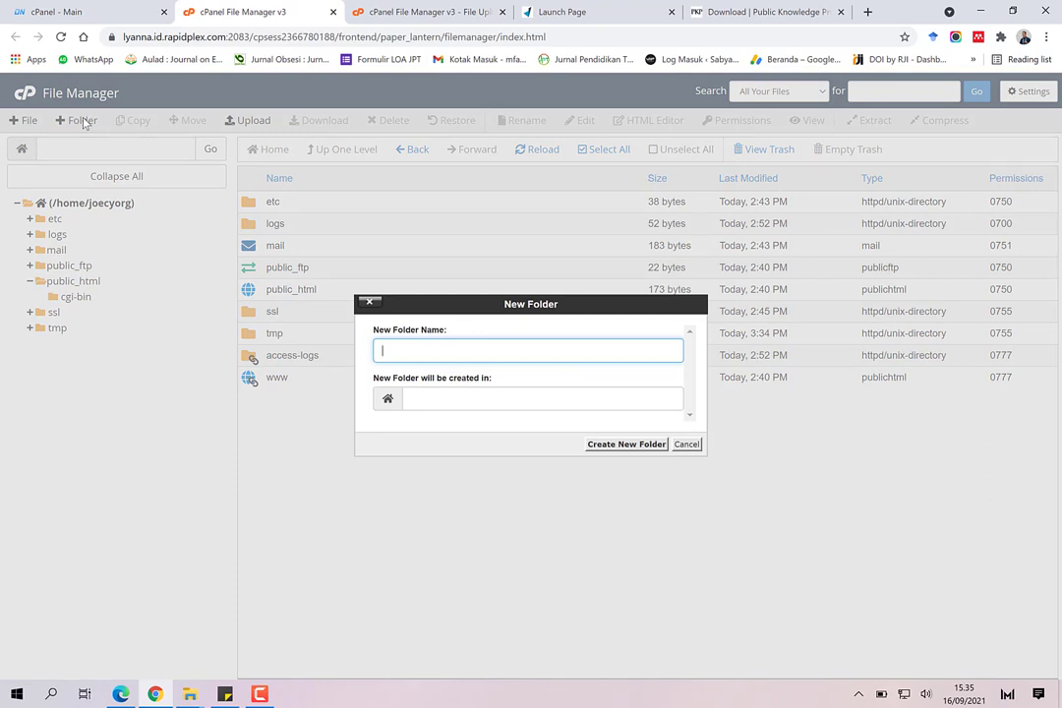
pyautogui.write('jou')
pyautogui.press('BackSpace')
pyautogui.write('e')
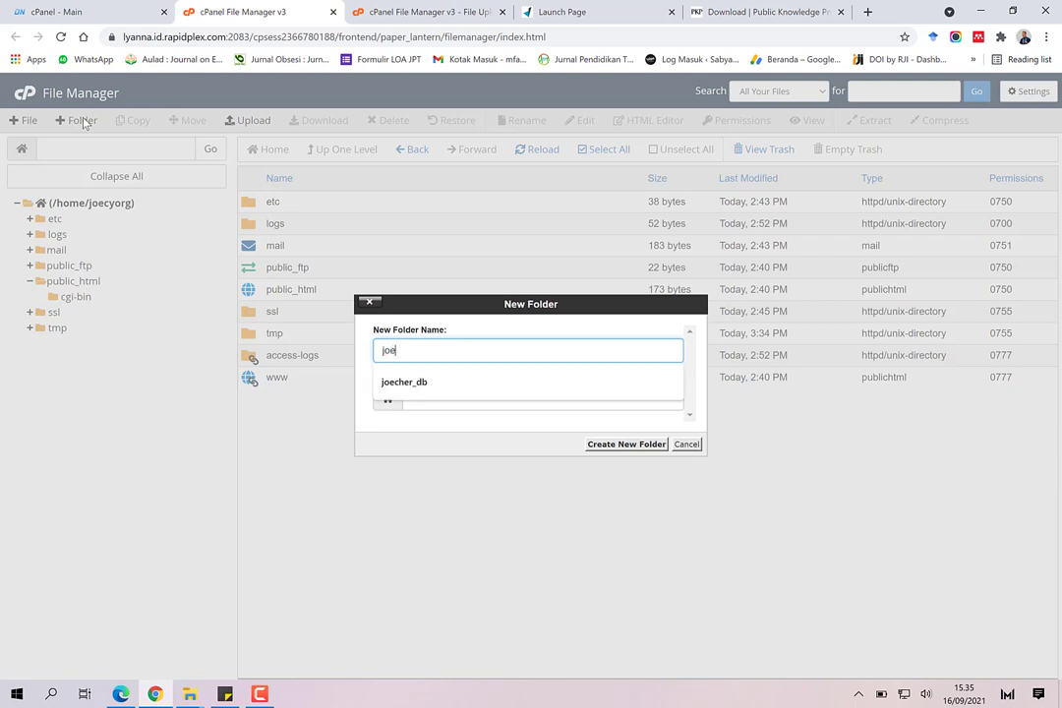
pyautogui.write('cy_db')
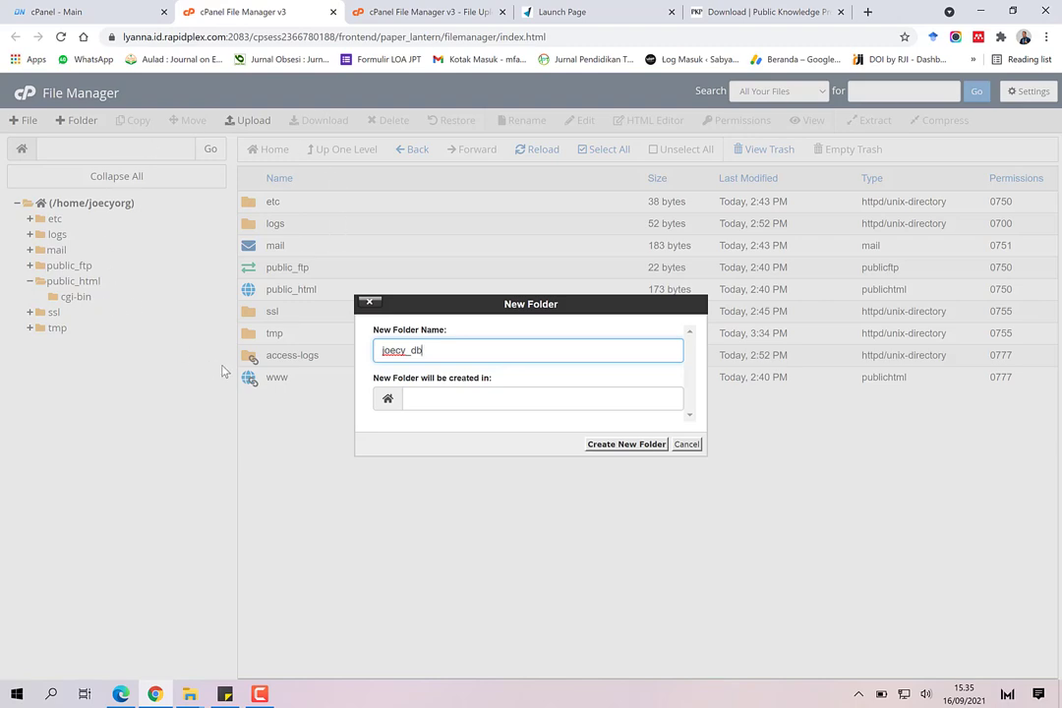
pyautogui.click(608, 445)
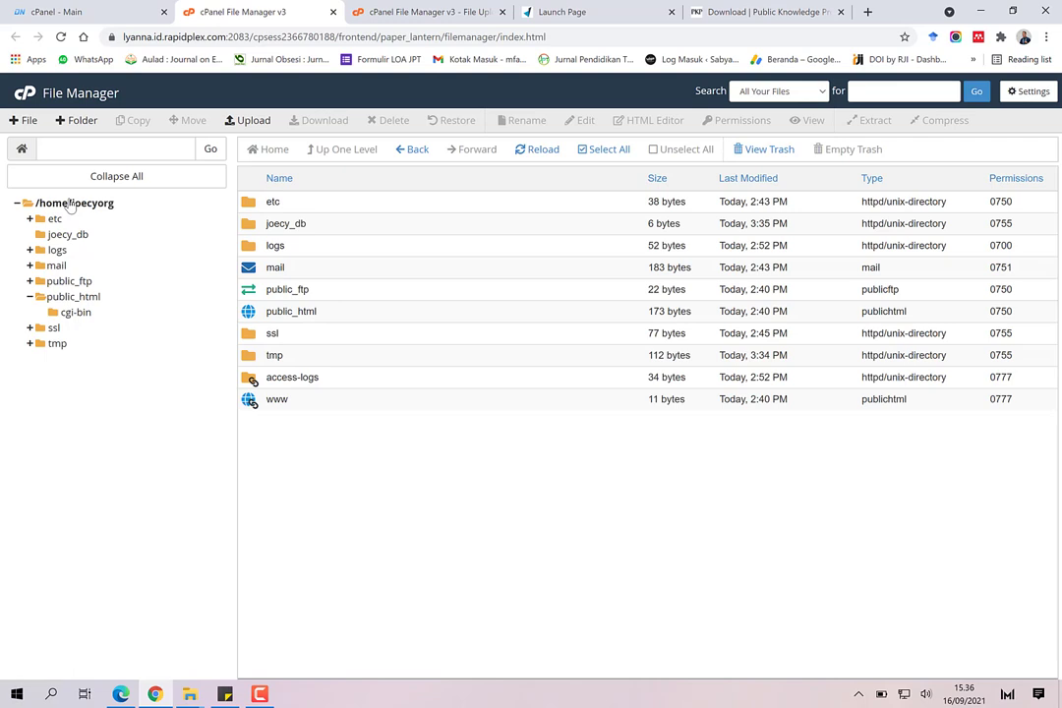
# Step: Wait until the 57.28 MB ojs-3.3.0-8.zip upload reaches 100%, then close the upload page
pyautogui.click(78, 297)
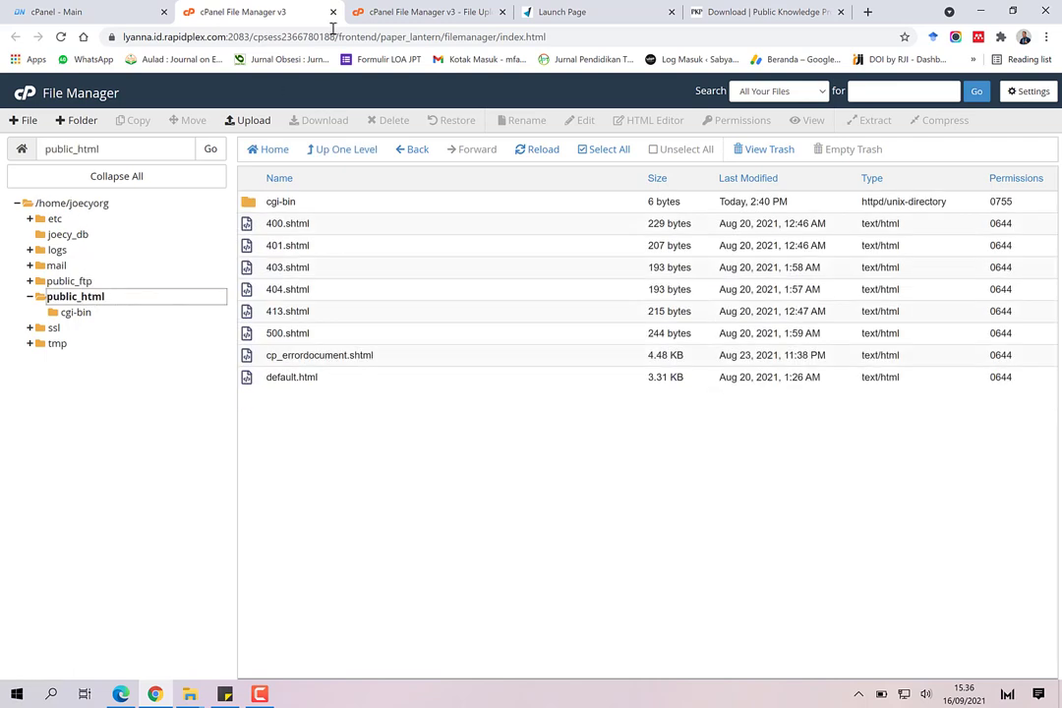
pyautogui.click(417, 11)
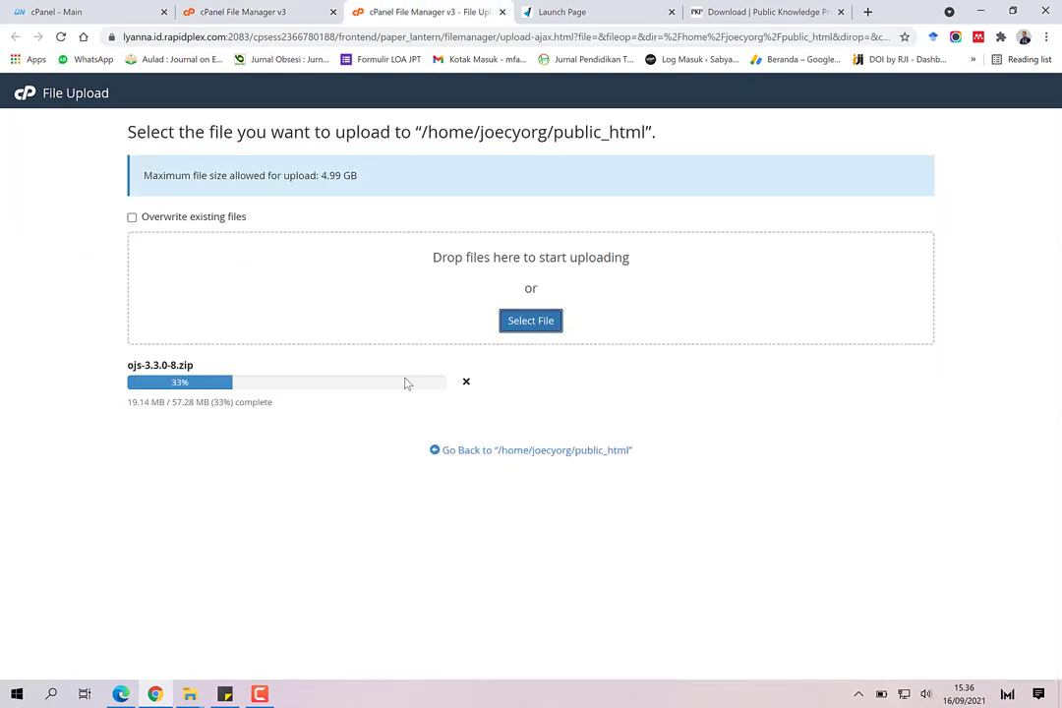
pyautogui.click(550, 12)
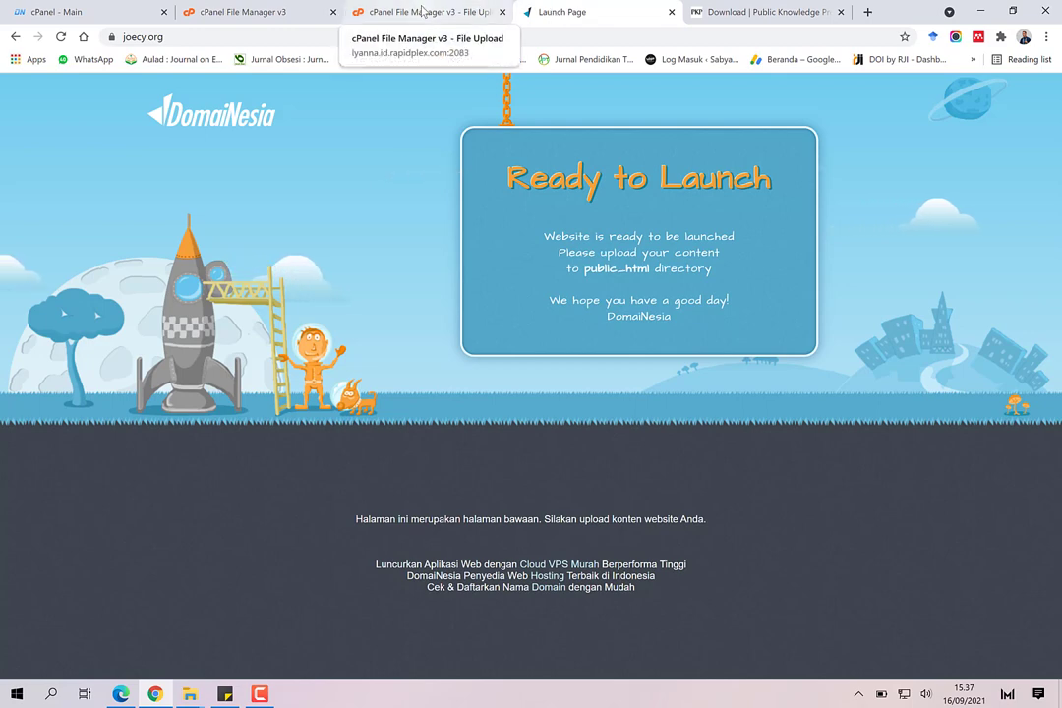
pyautogui.click(422, 11)
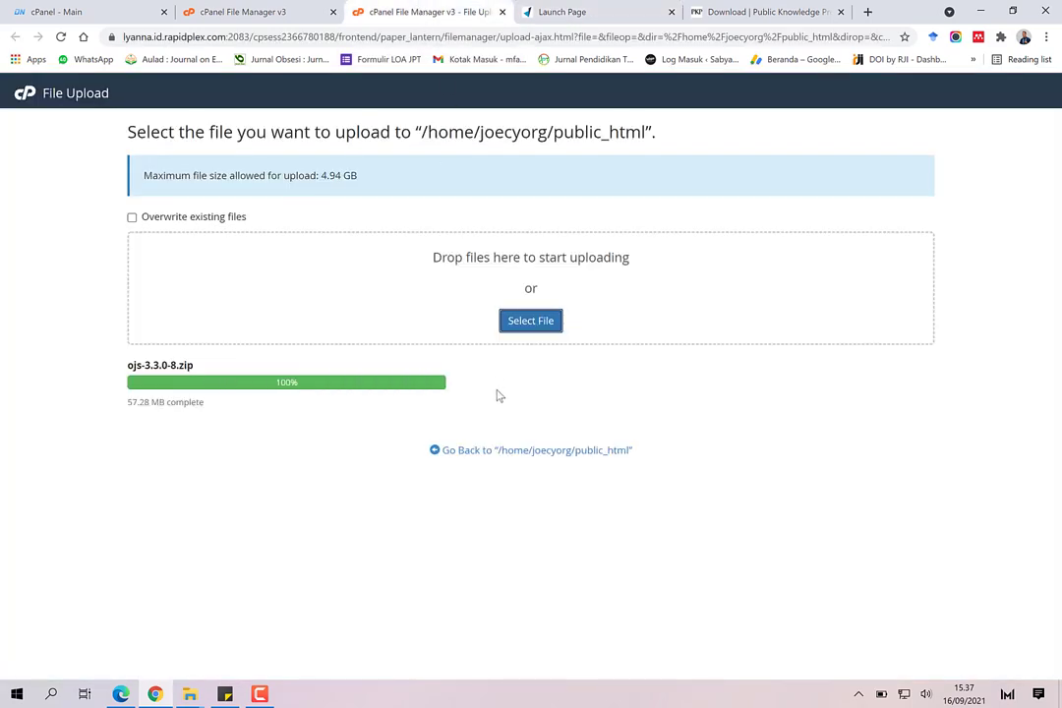
pyautogui.click(536, 452)
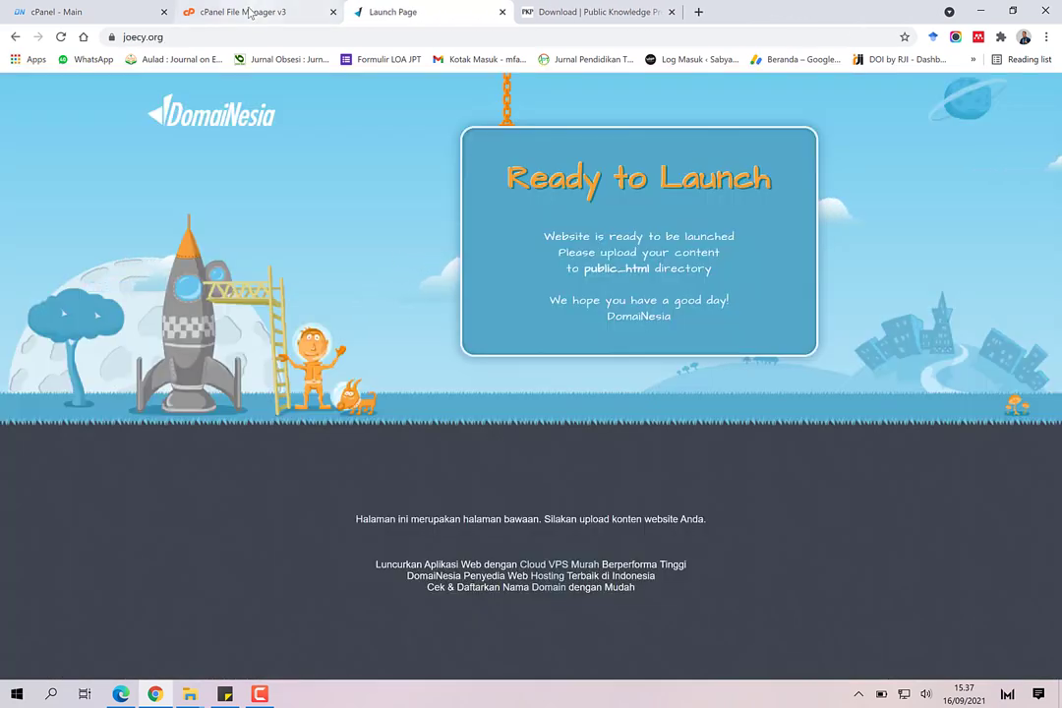
# Step: Extract ojs-3.3.0-8.zip in public_html and dismiss the extraction results
pyautogui.click(246, 12)
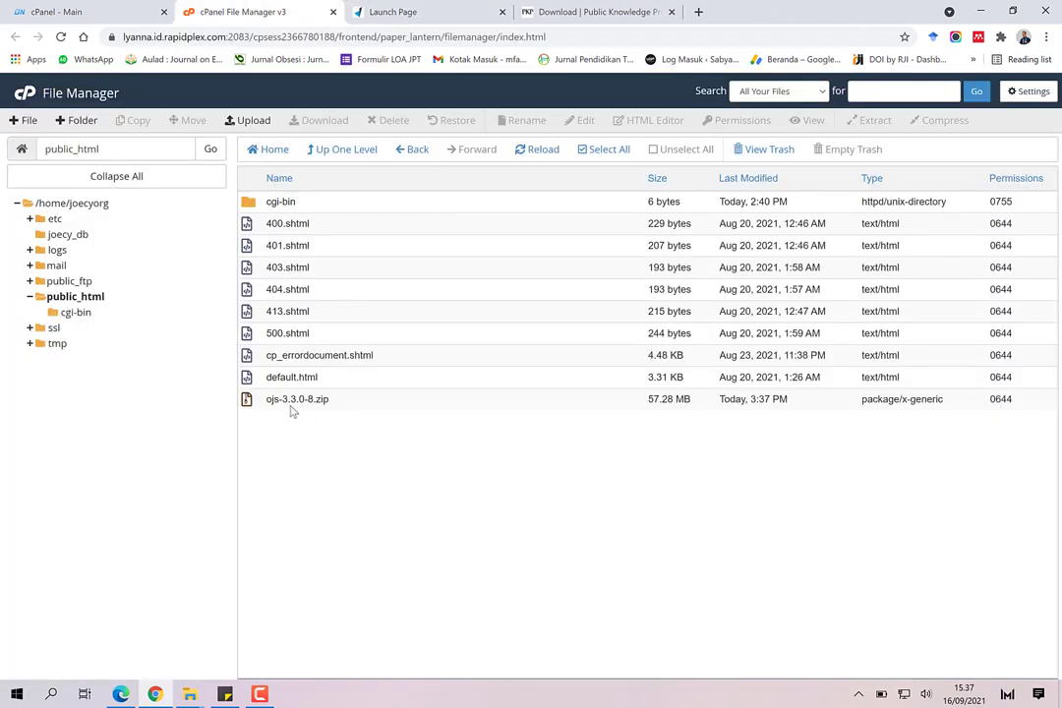
pyautogui.click(255, 405)
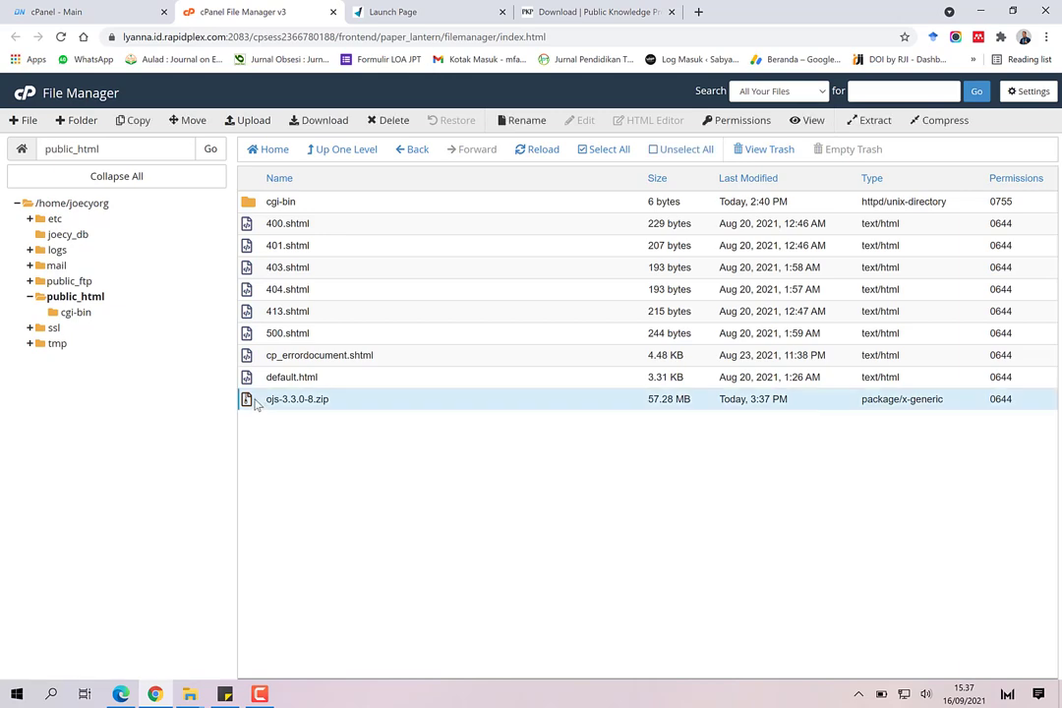
pyautogui.rightClick(255, 403)
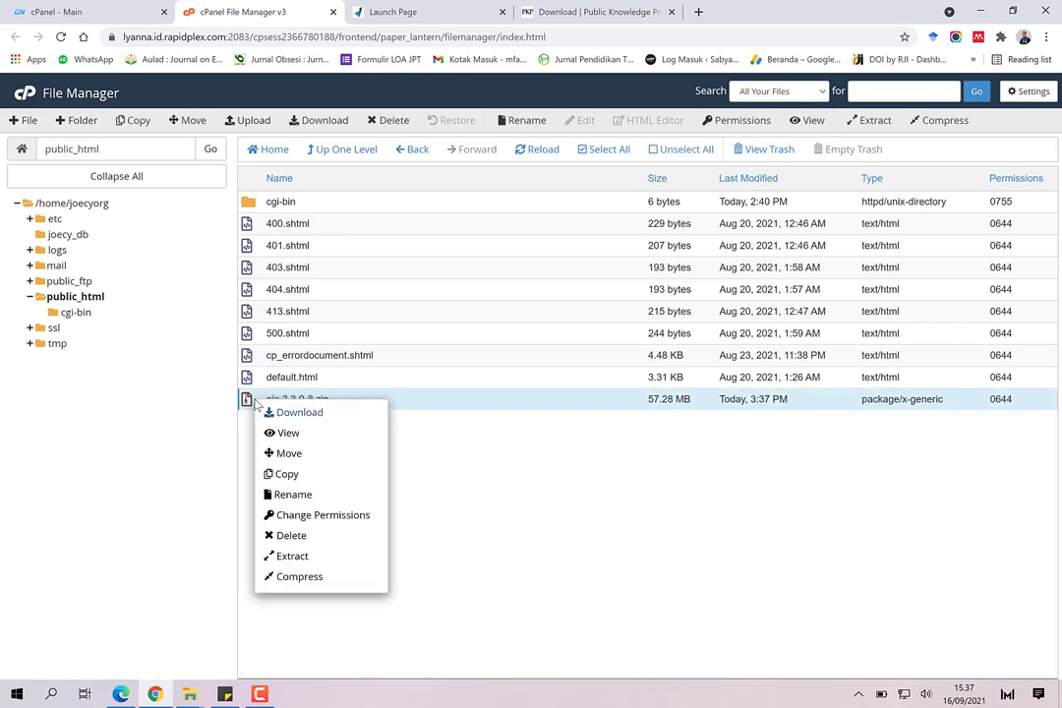
pyautogui.click(317, 558)
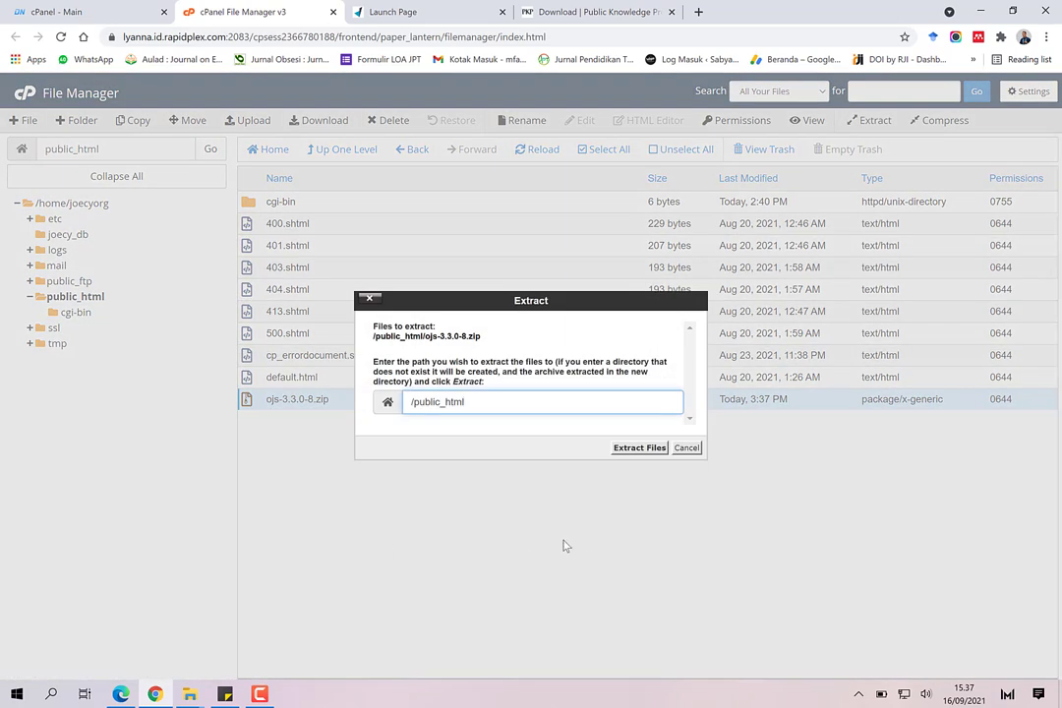
pyautogui.click(637, 449)
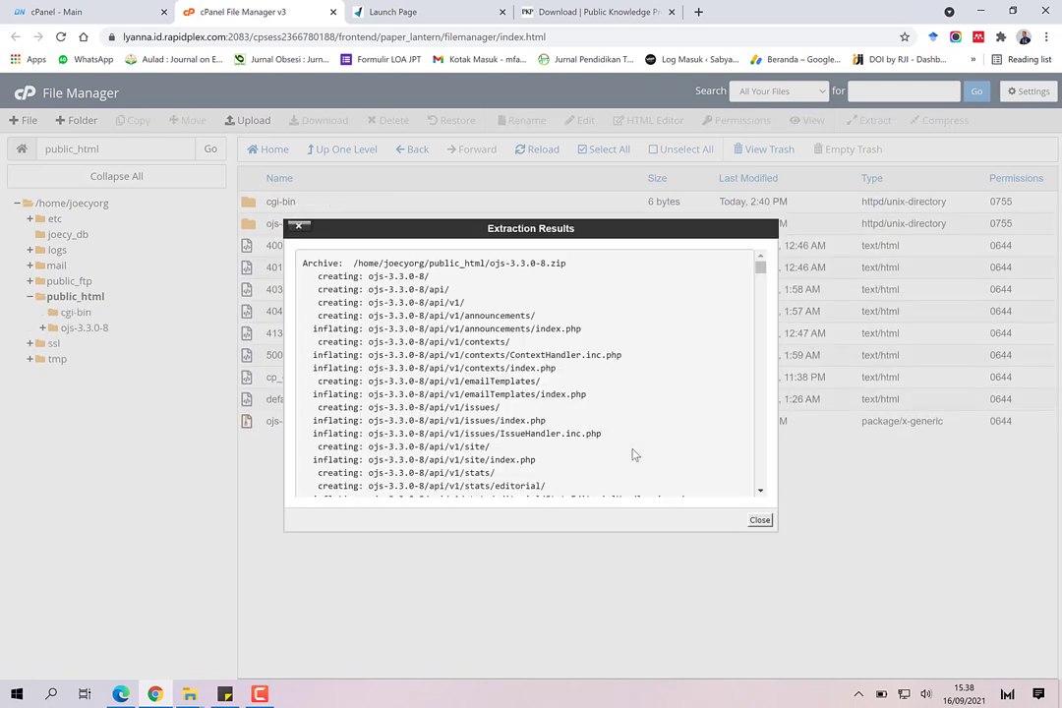
pyautogui.click(759, 521)
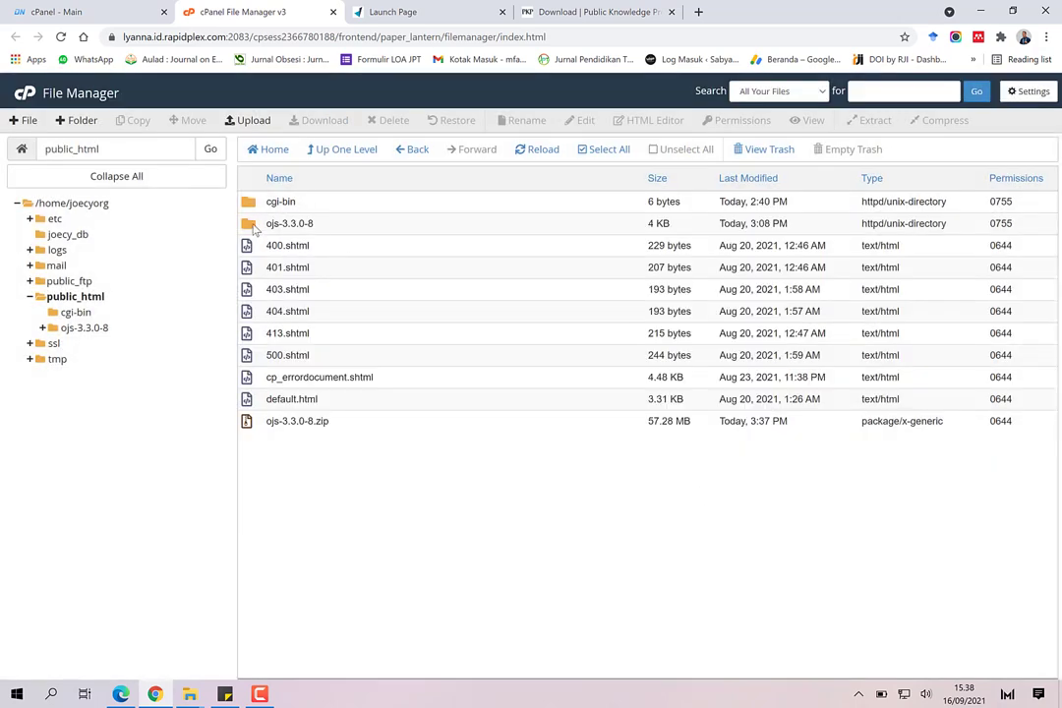
# Step: Select everything inside ojs-3.3.0-8 and move it to /public_html/
pyautogui.doubleClick(254, 226)
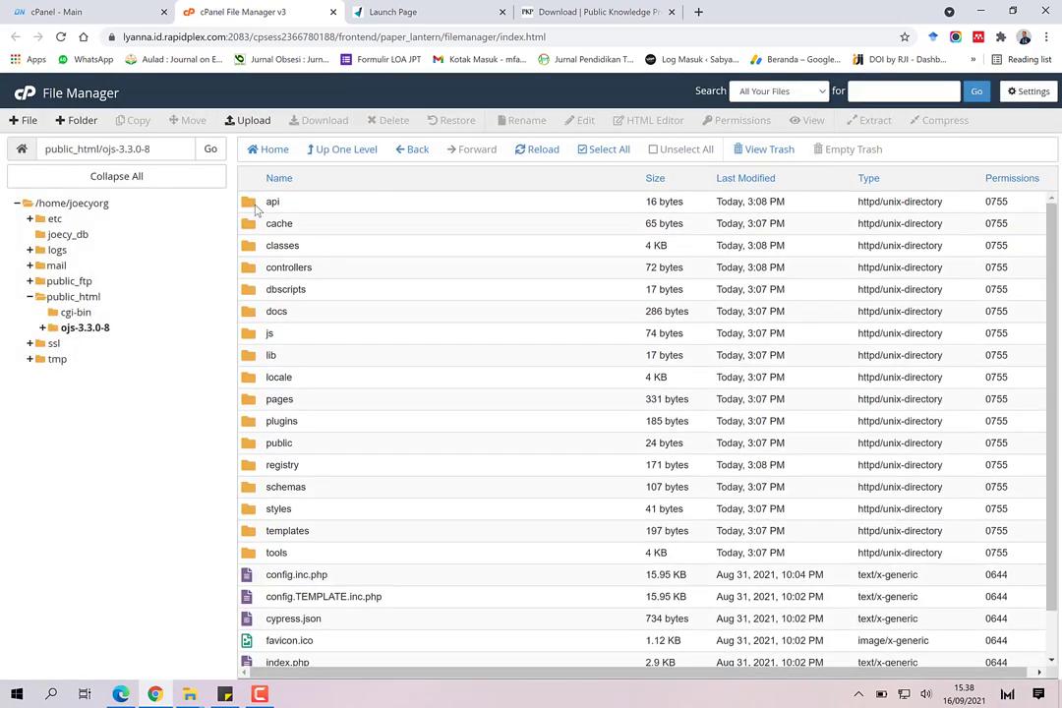
pyautogui.click(256, 203)
pyautogui.hotkey('ctrl', 'a')
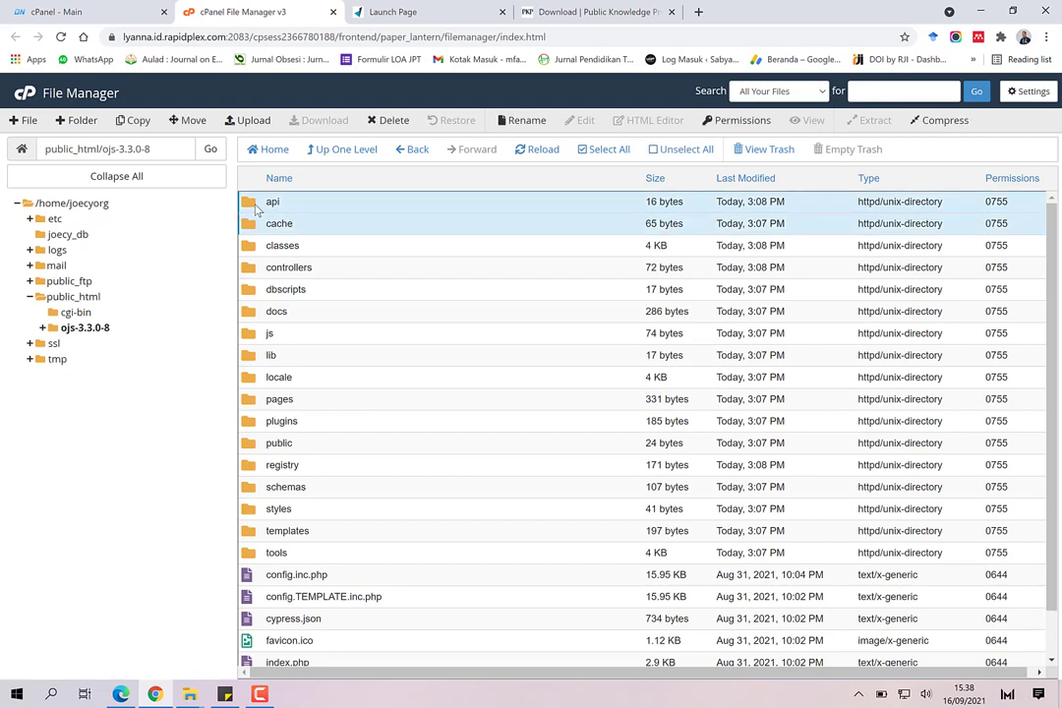
pyautogui.scroll(-2, 372, 279)
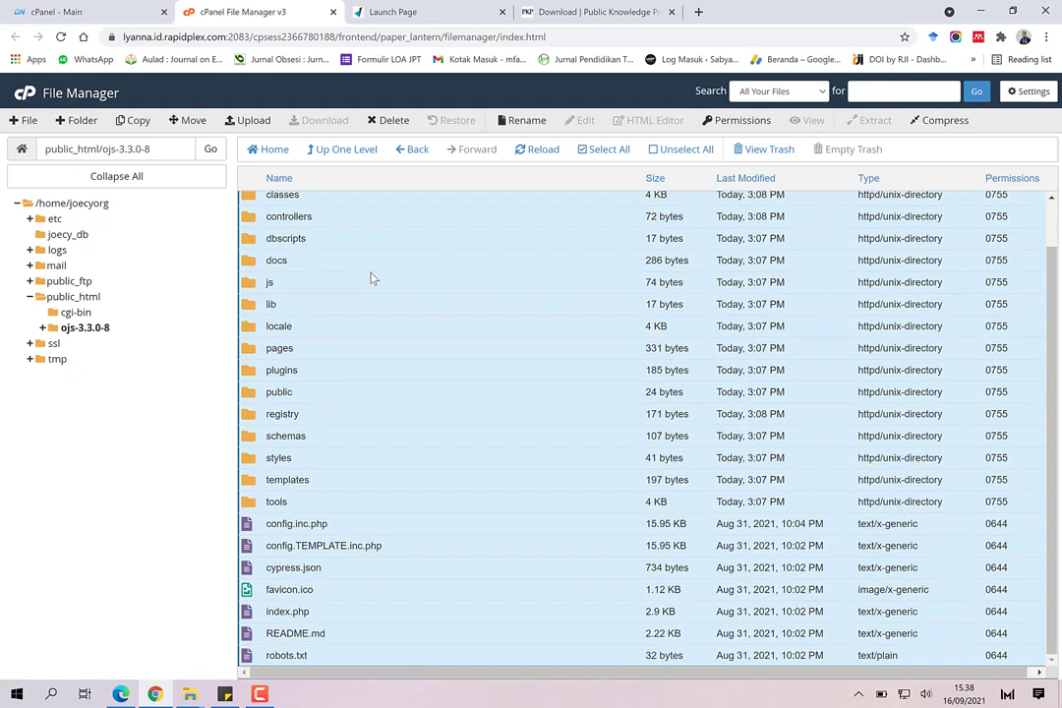
pyautogui.scroll(2, 372, 279)
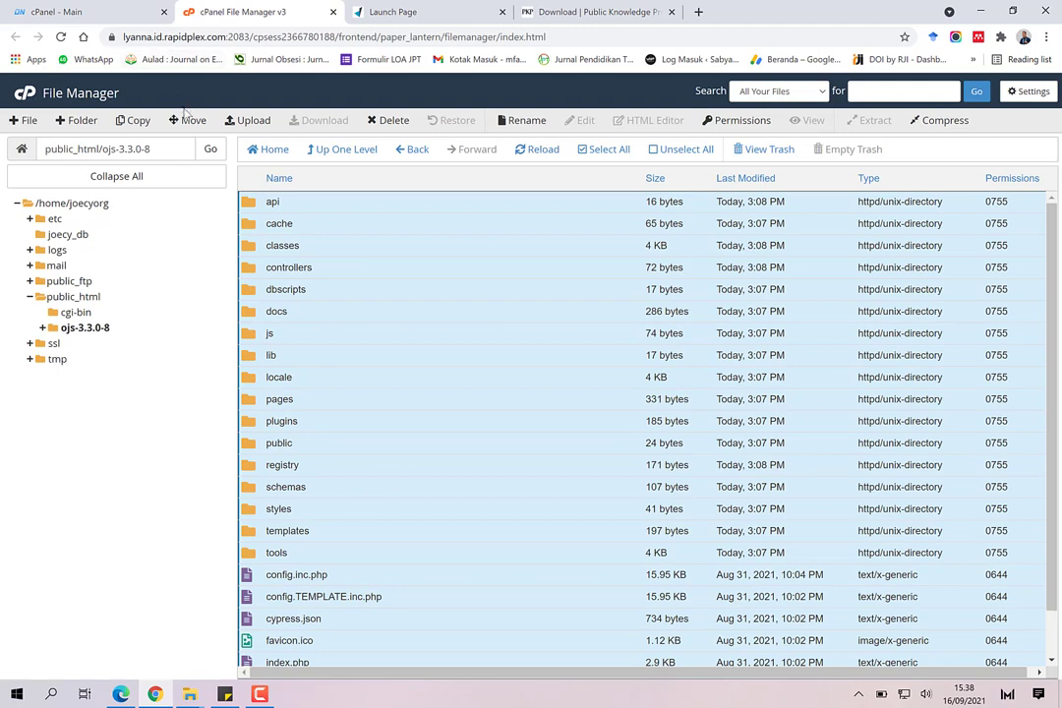
pyautogui.click(185, 120)
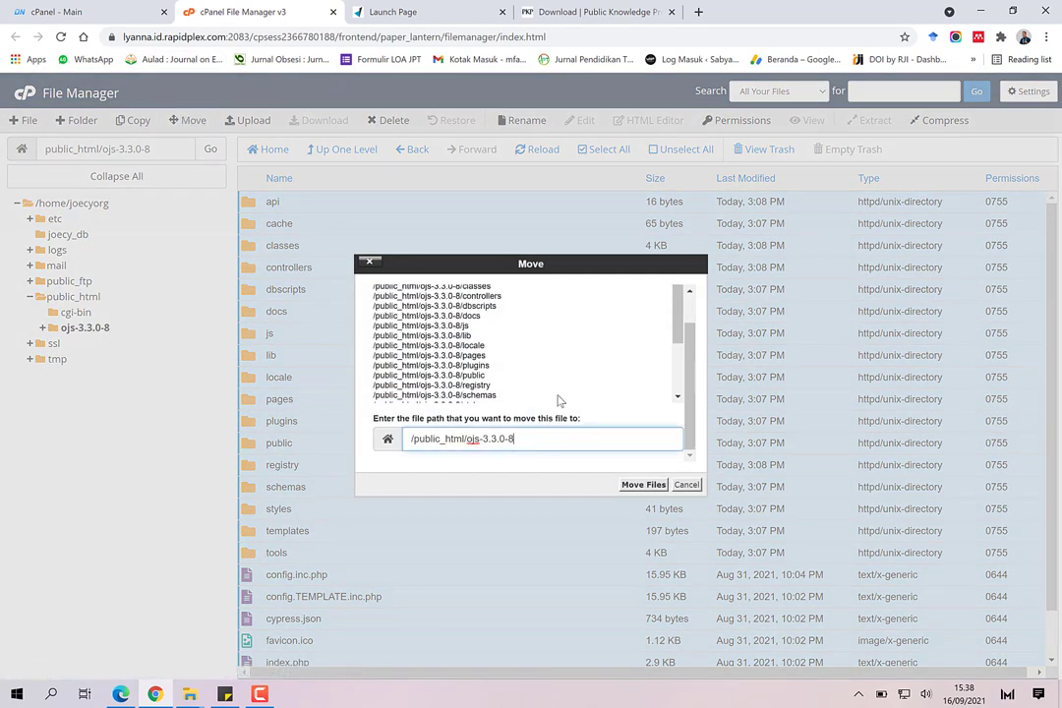
pyautogui.press('BackSpace')
pyautogui.press('BackSpace')
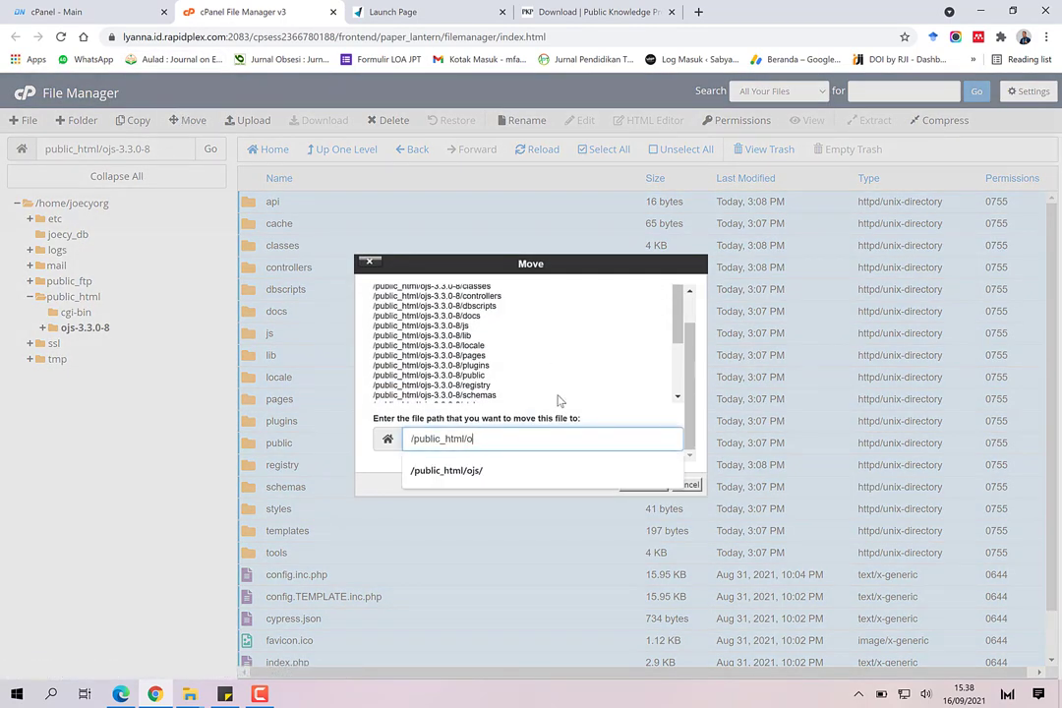
pyautogui.press('BackSpace')
pyautogui.press('Return')
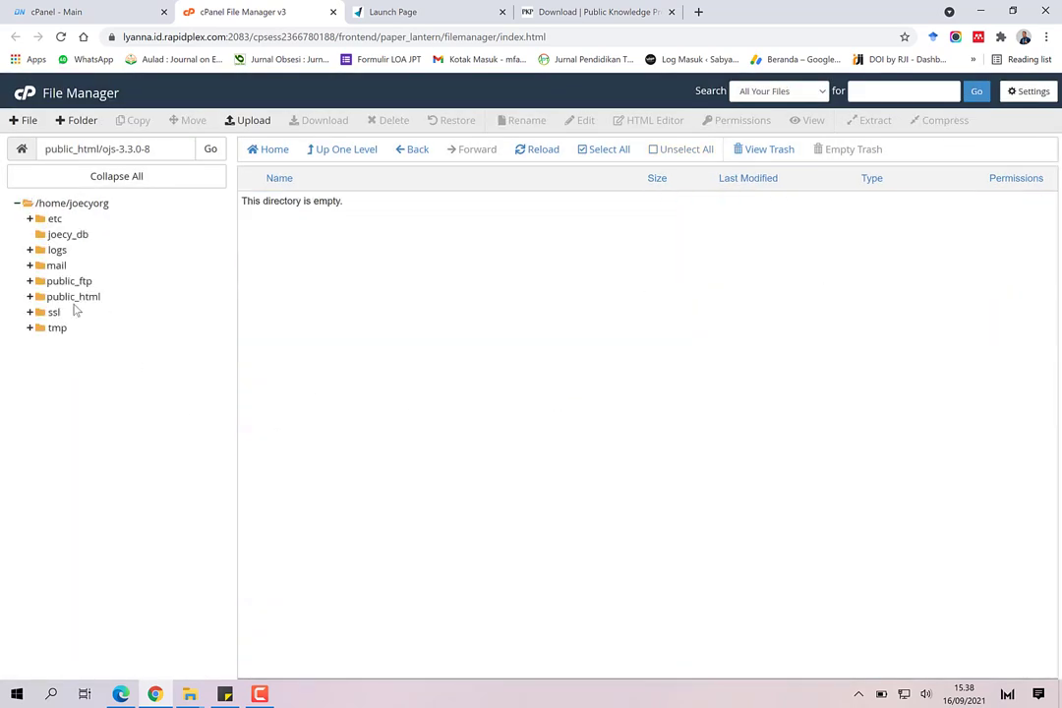
pyautogui.click(72, 297)
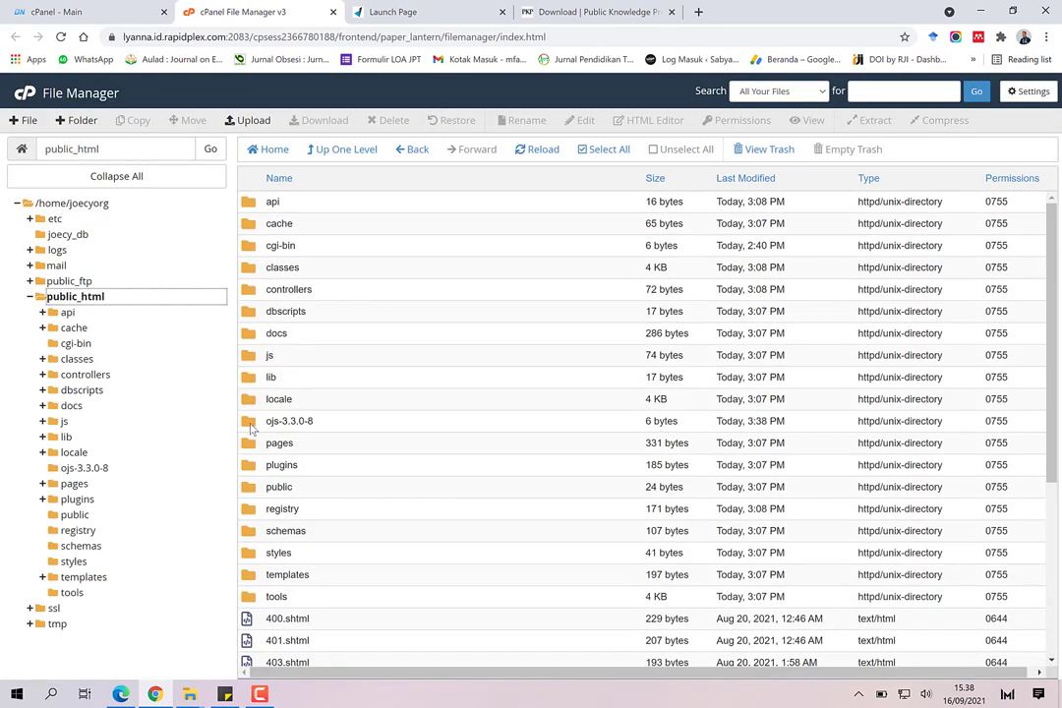
pyautogui.rightClick(252, 424)
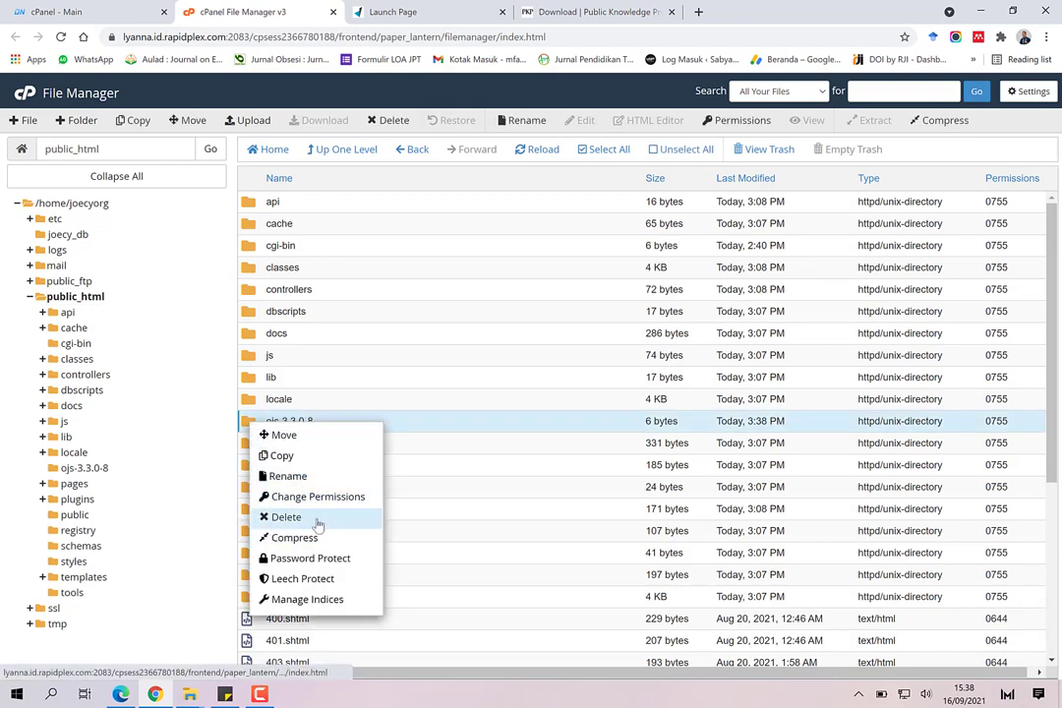
# Step: Permanently delete the empty ojs-3.3.0-8 folder, skipping the trash
pyautogui.click(314, 526)
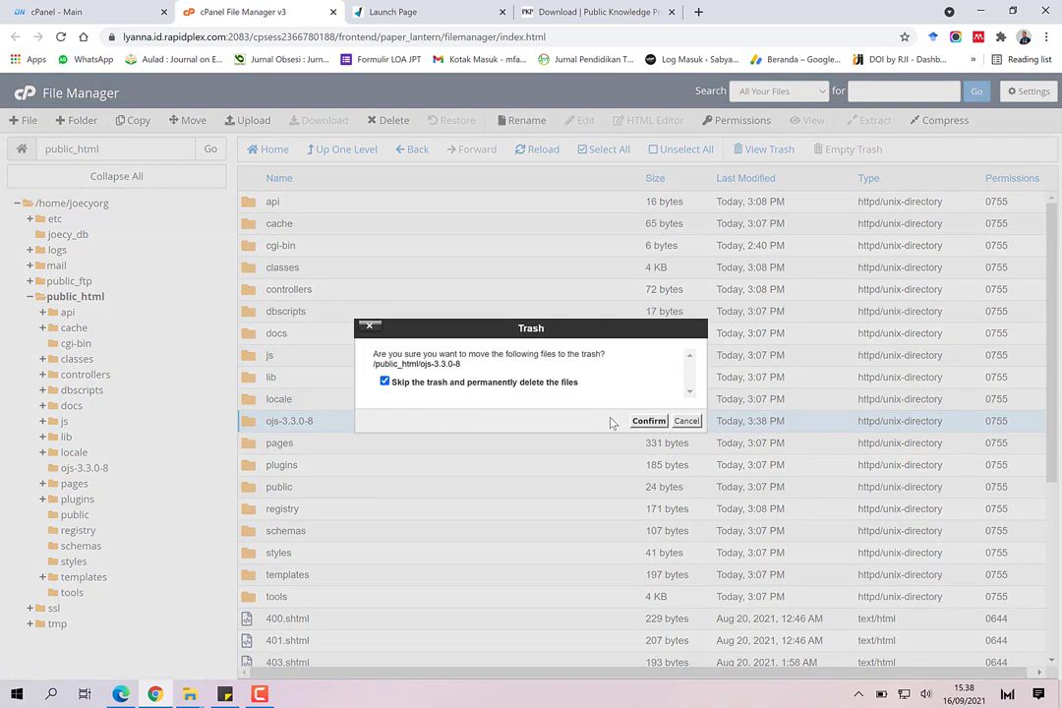
pyautogui.click(645, 421)
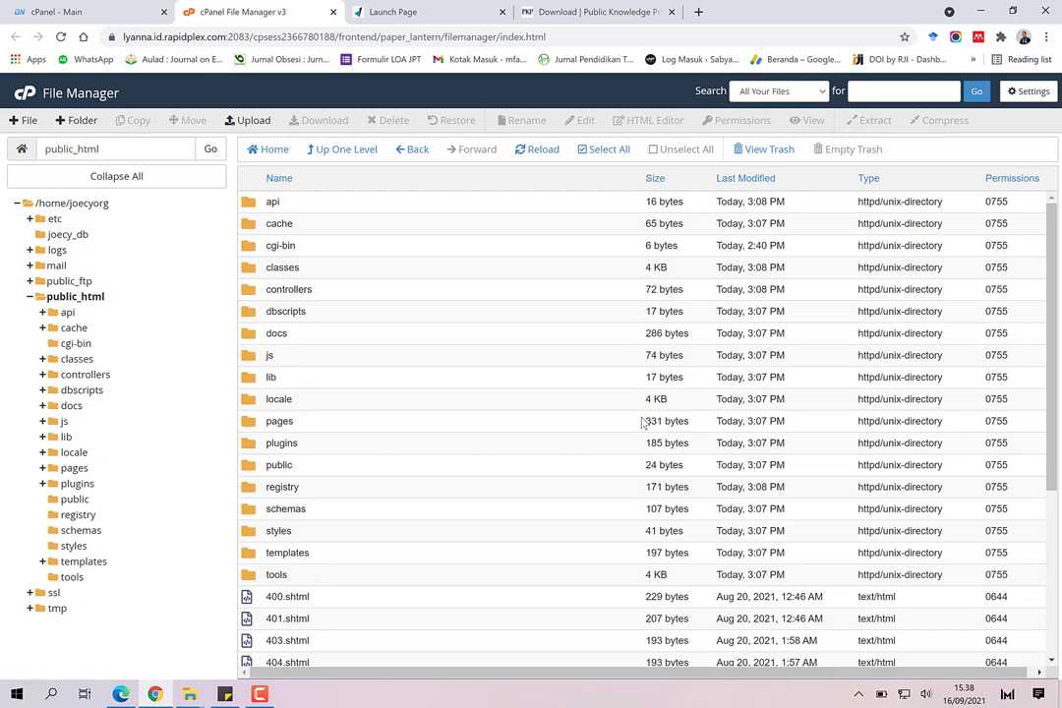
pyautogui.scroll(-4, 344, 359)
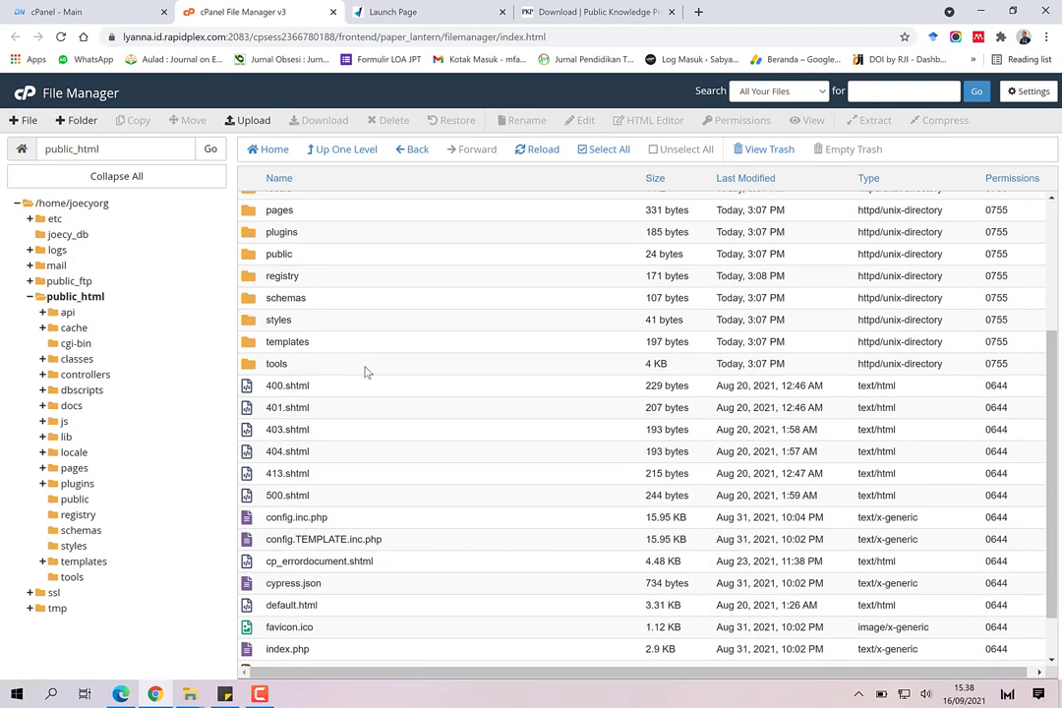
pyautogui.scroll(4, 372, 369)
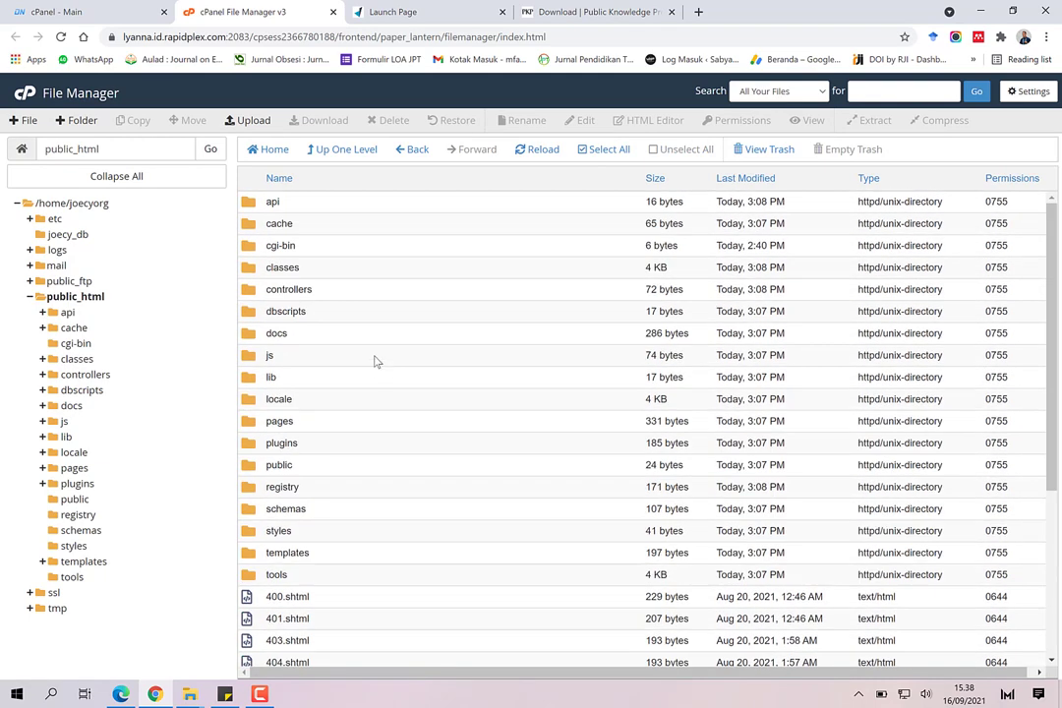
# Step: Check the domain's website, then go back to the cPanel dashboard
pyautogui.click(388, 12)
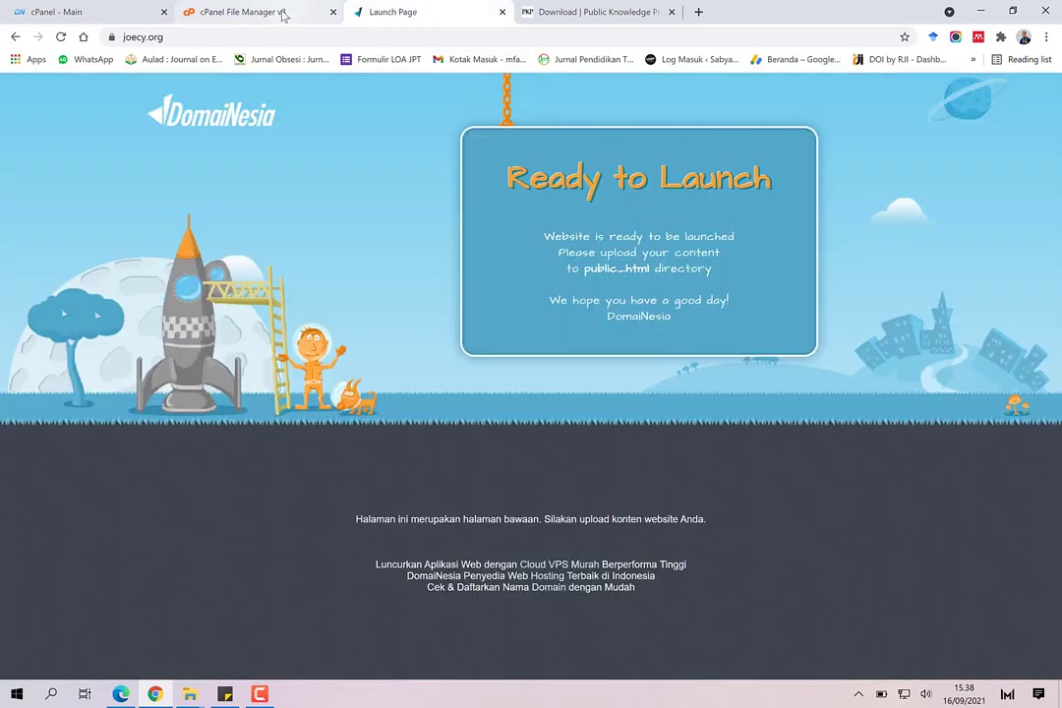
pyautogui.click(283, 13)
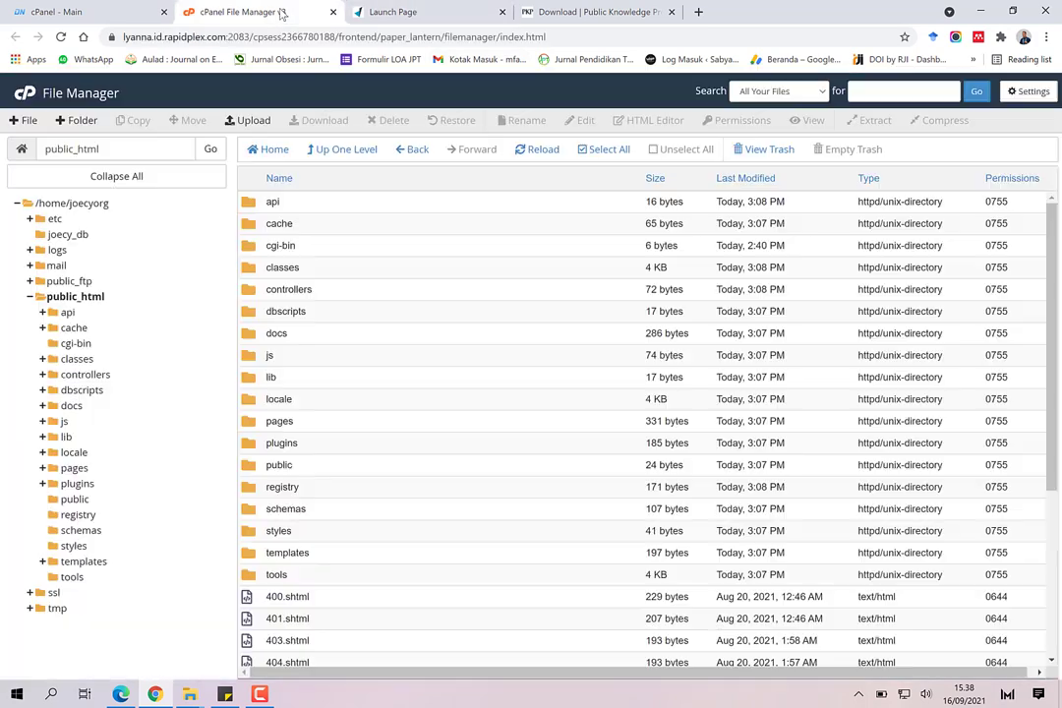
pyautogui.click(66, 12)
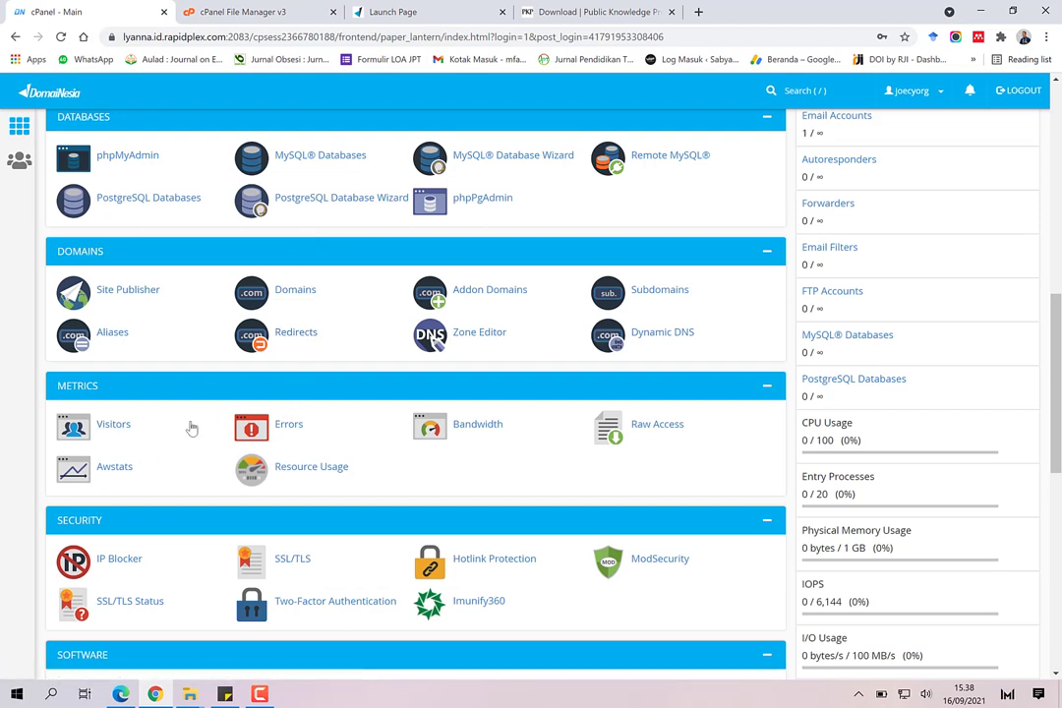
# Step: Create the database joecyorg_ojs with the MySQL Database Wizard
pyautogui.scroll(-2, 199, 455)
pyautogui.scroll(3, 206, 437)
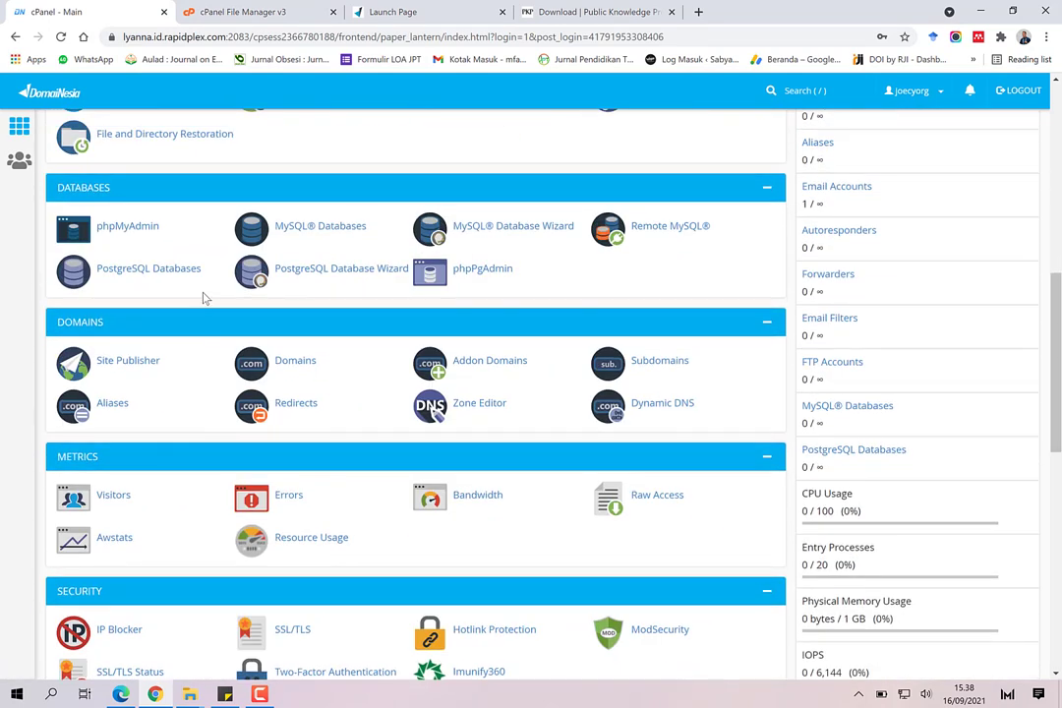
pyautogui.click(500, 241)
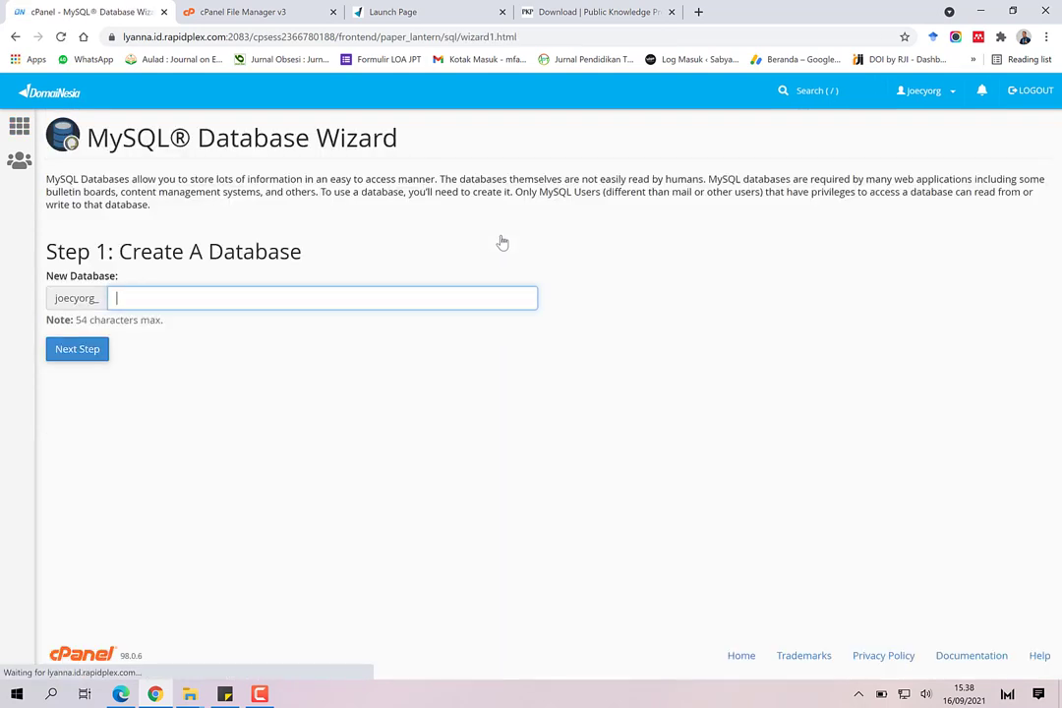
pyautogui.write('ojs')
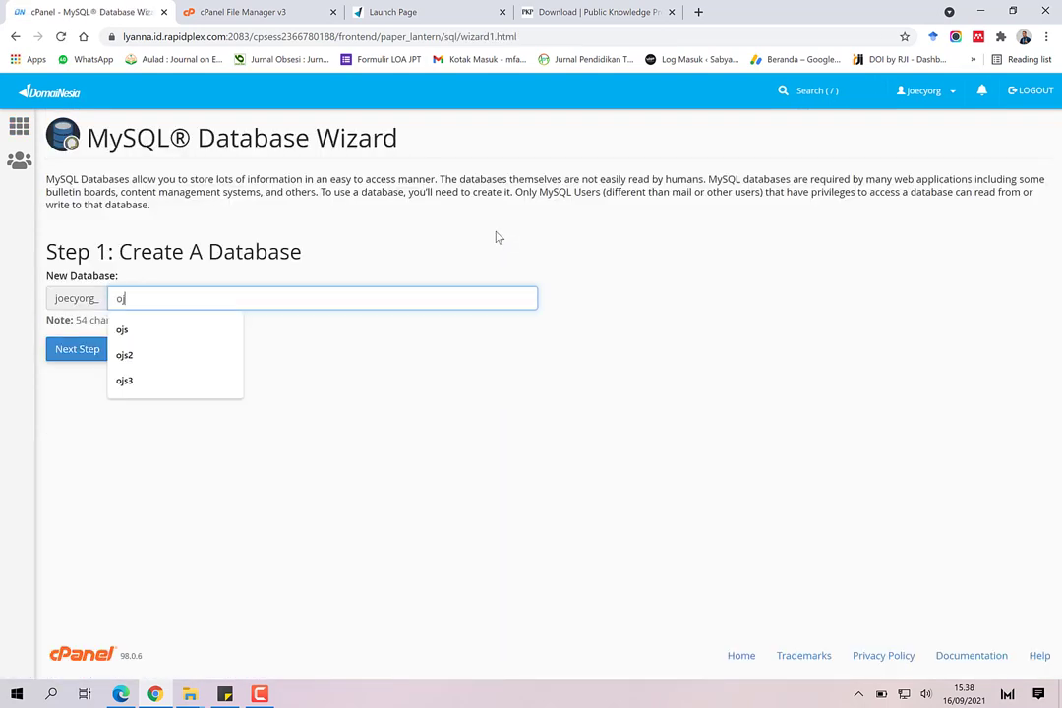
pyautogui.click(79, 352)
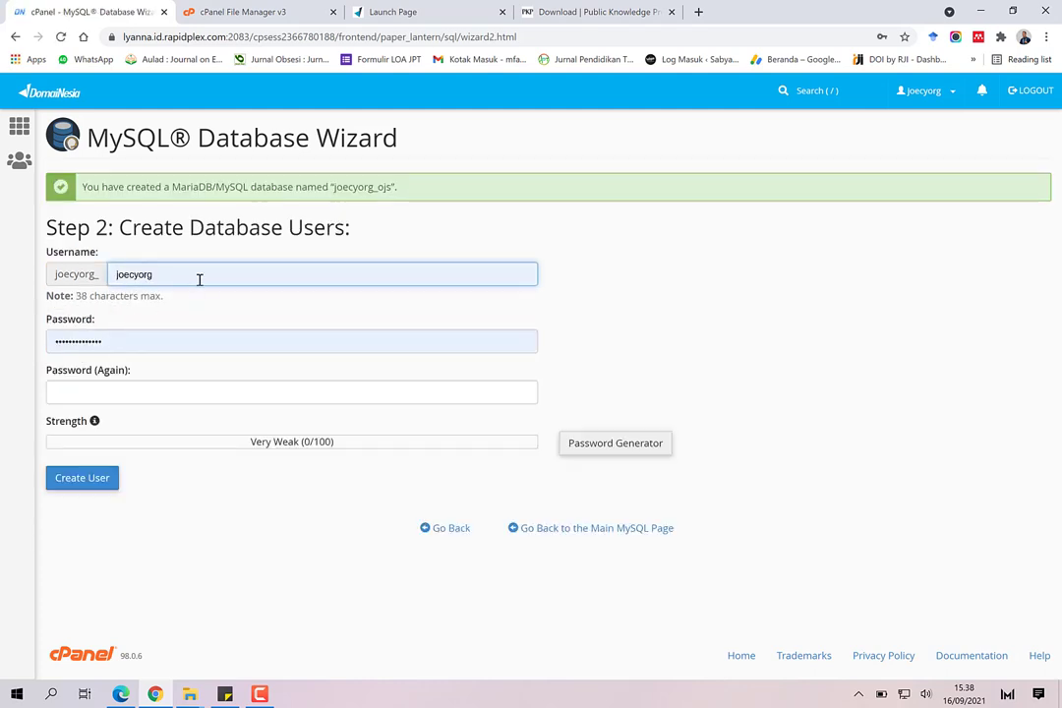
# Step: Create user joecyorg_ojs with a generated strong password, copying the password first
pyautogui.click(210, 277)
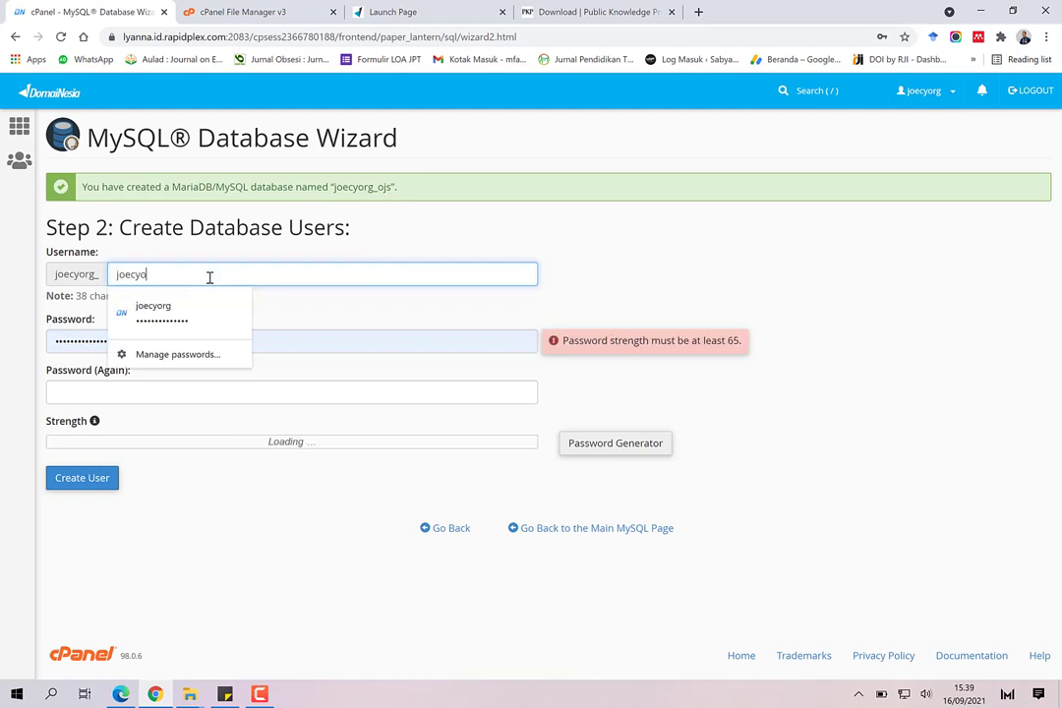
pyautogui.hotkey('ctrl', 'a')
pyautogui.press('BackSpace')
pyautogui.write('ojs')
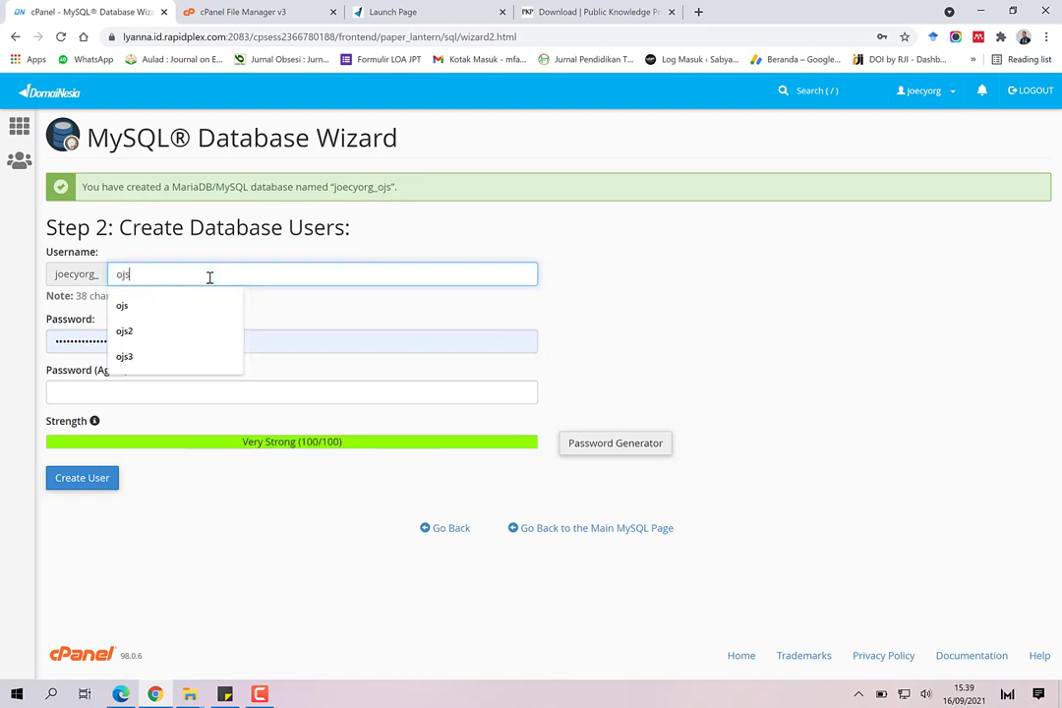
pyautogui.click(291, 315)
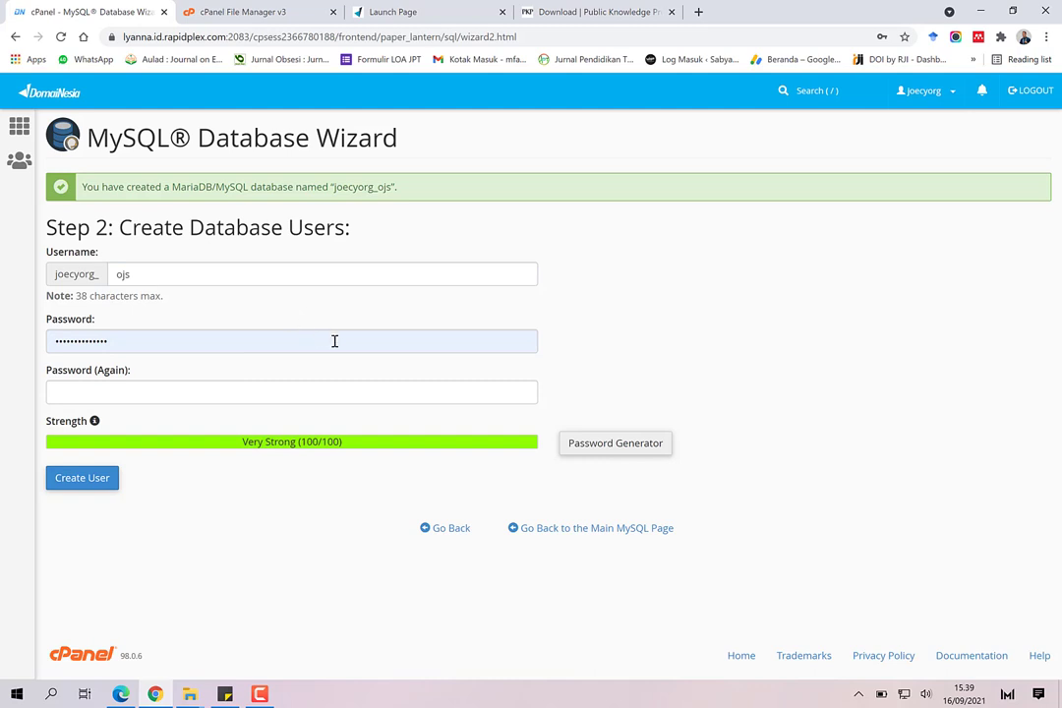
pyautogui.click(590, 444)
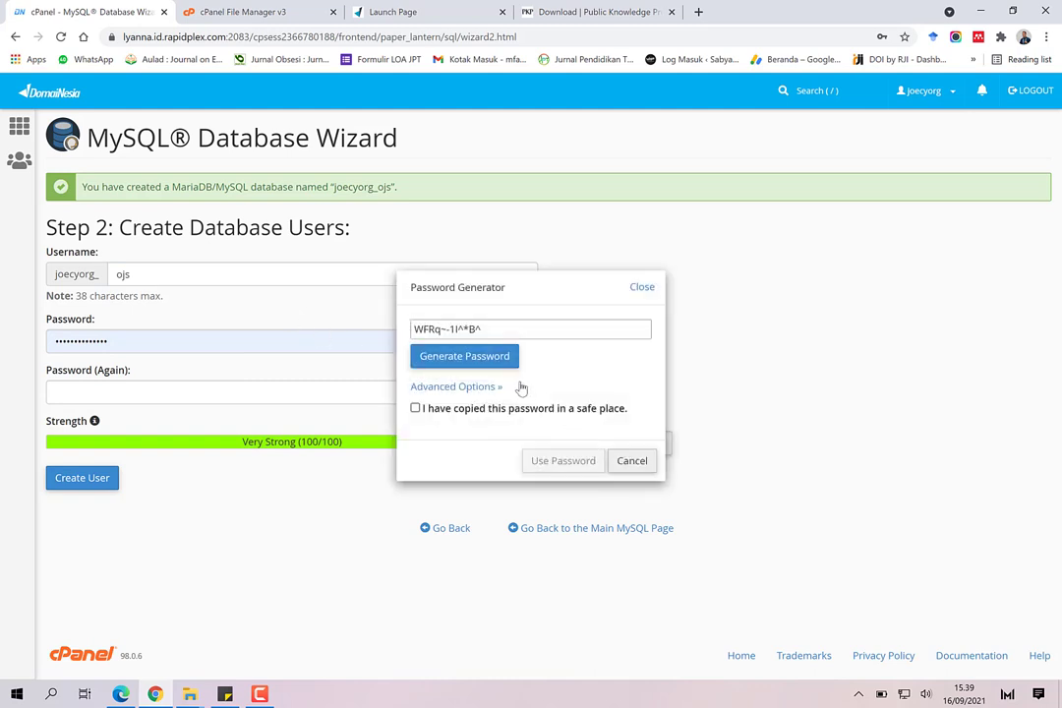
pyautogui.click(492, 329)
pyautogui.rightClick(467, 331)
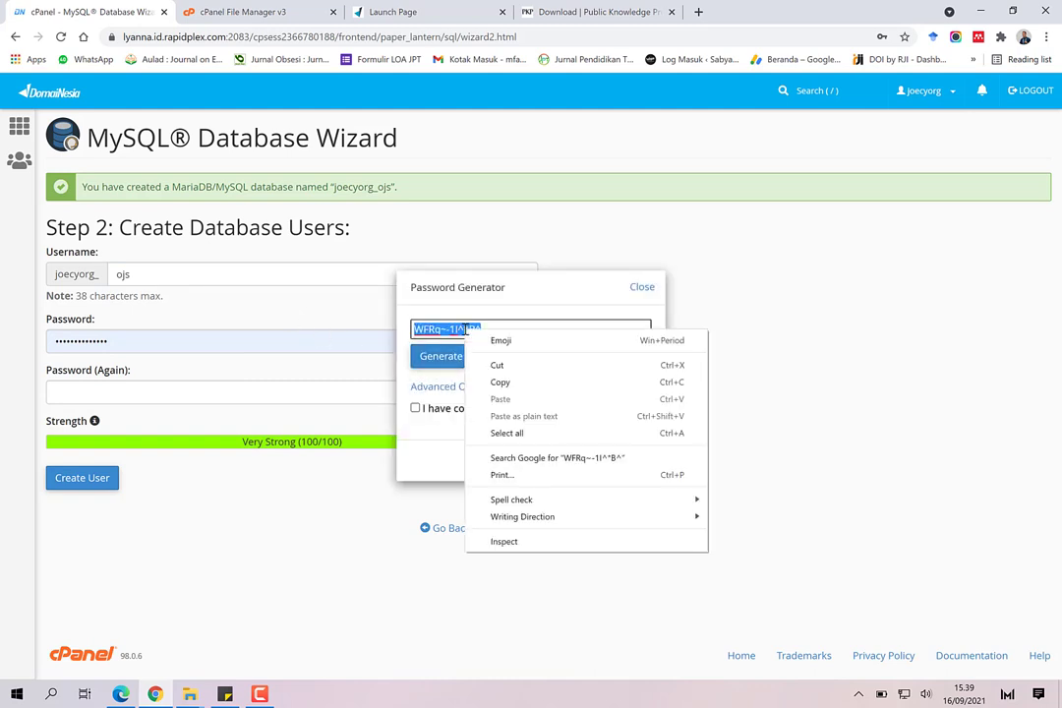
pyautogui.click(499, 382)
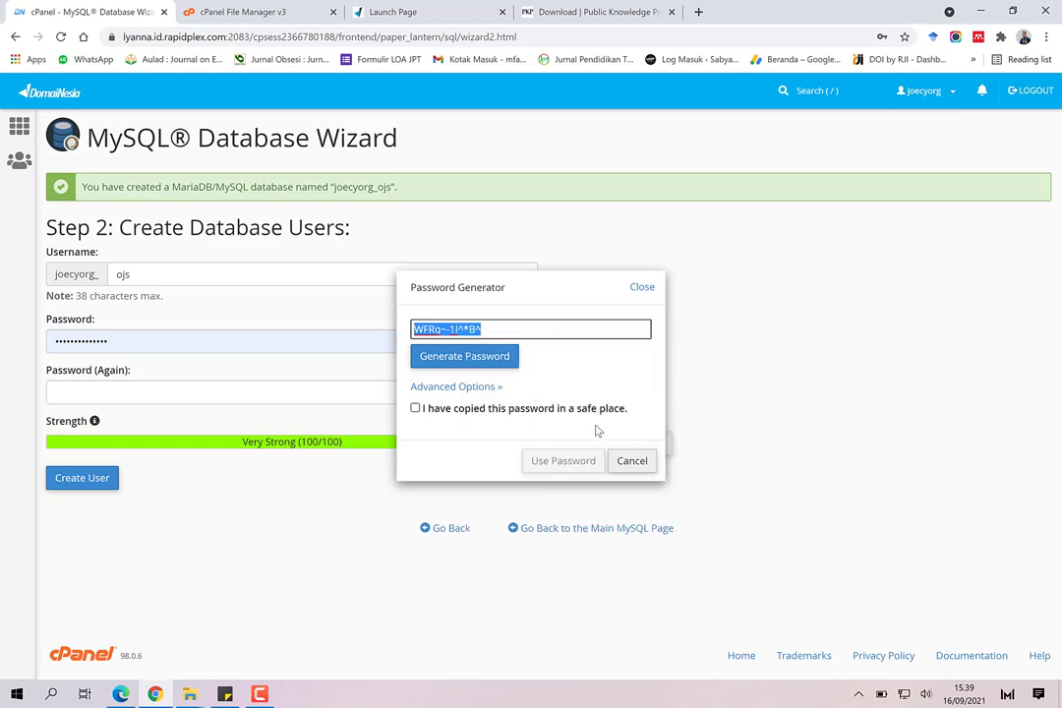
pyautogui.click(416, 410)
pyautogui.click(415, 409)
pyautogui.click(563, 461)
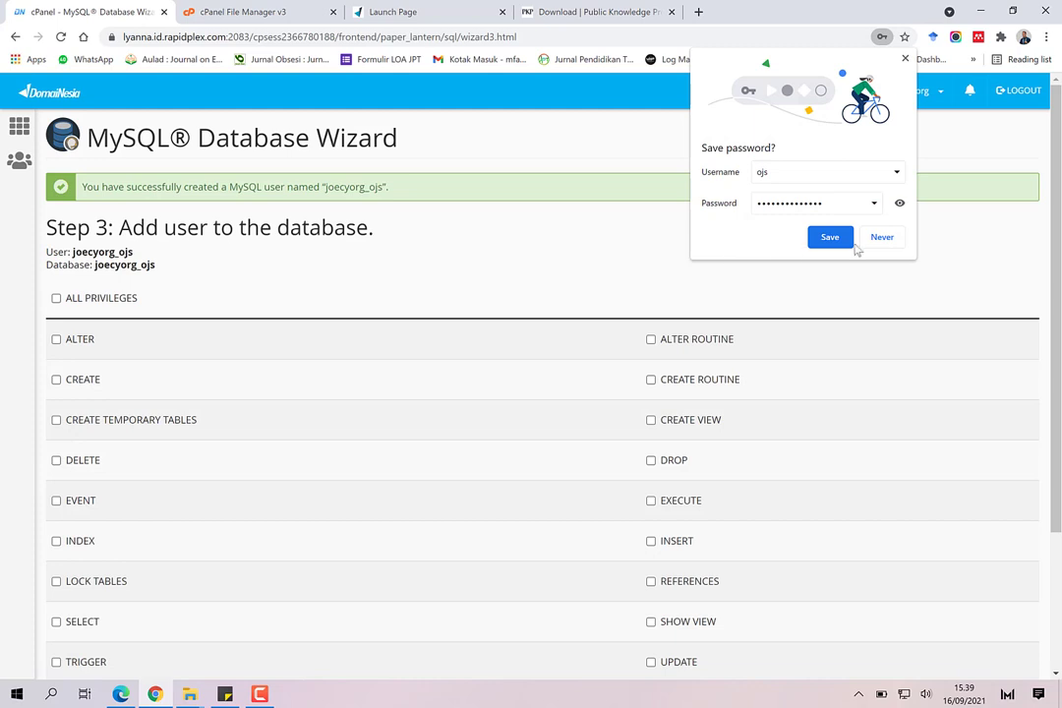
# Step: Grant joecyorg_ojs ALL PRIVILEGES on the joecyorg_ojs database and return to MySQL Databases
pyautogui.click(835, 243)
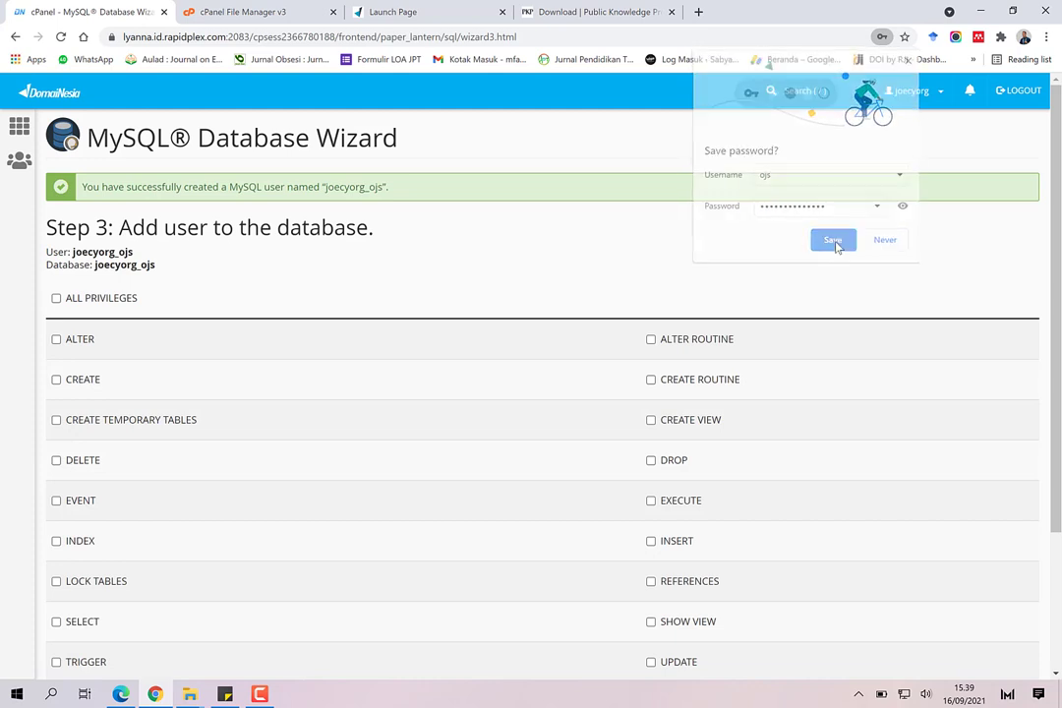
pyautogui.click(56, 298)
pyautogui.scroll(-2, 307, 381)
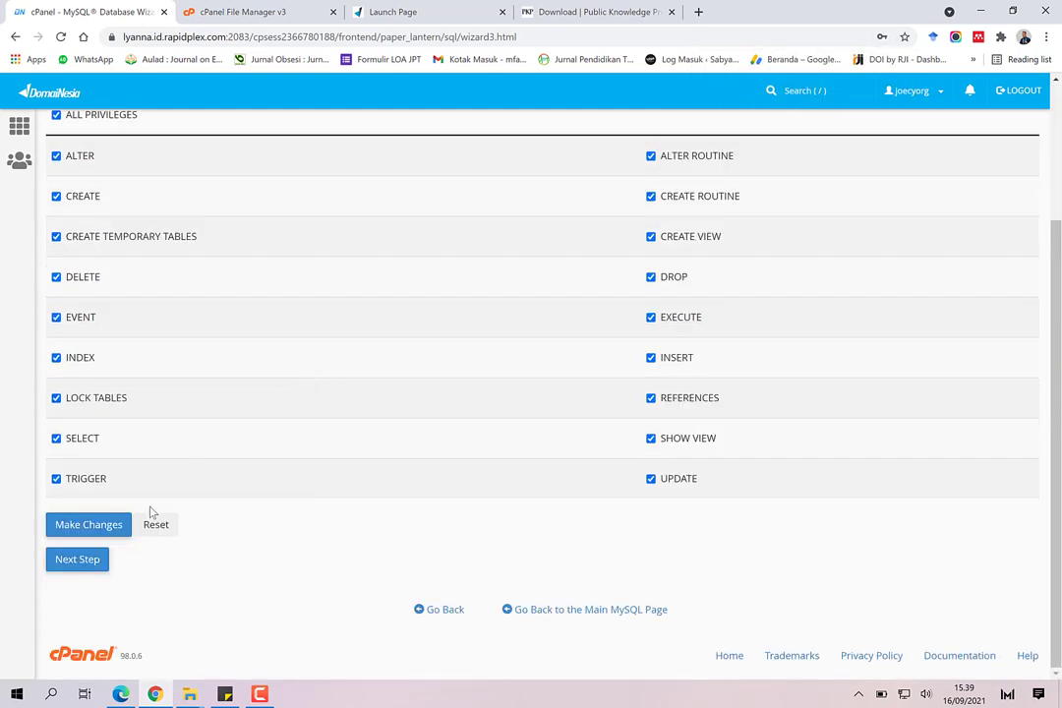
pyautogui.click(69, 565)
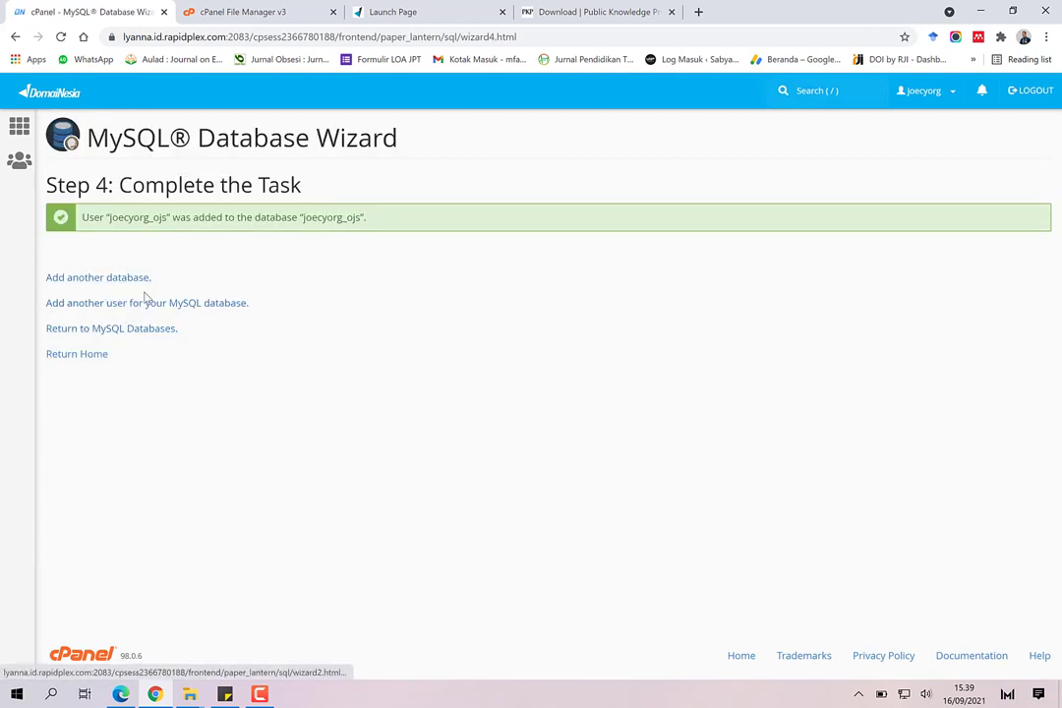
pyautogui.click(116, 336)
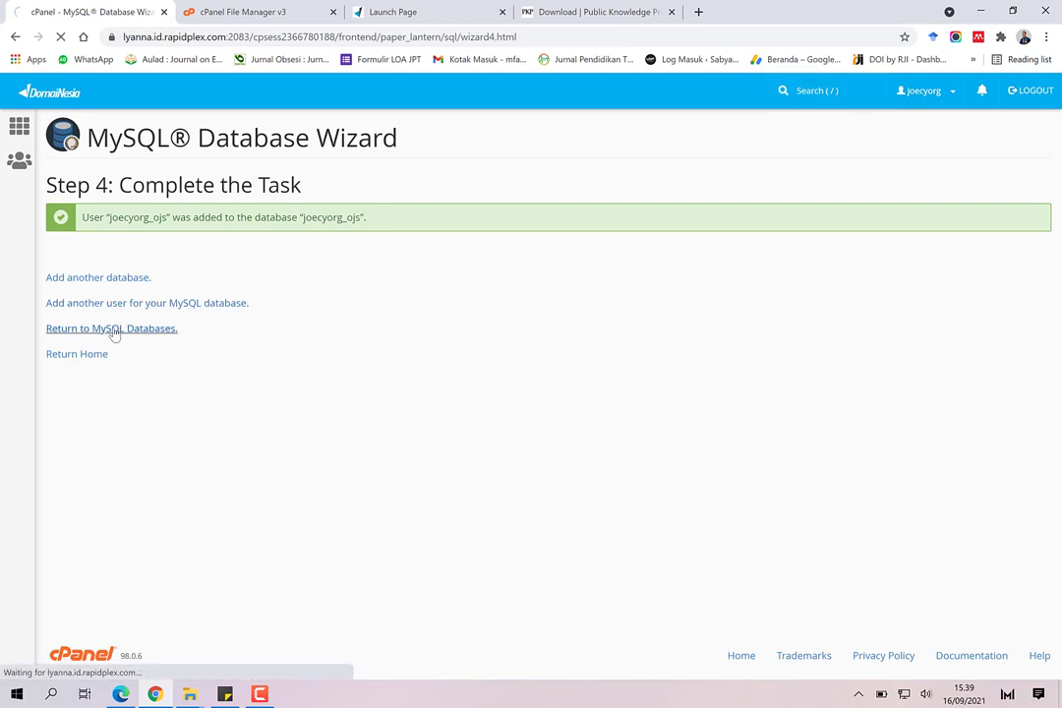
pyautogui.scroll(-3, 310, 395)
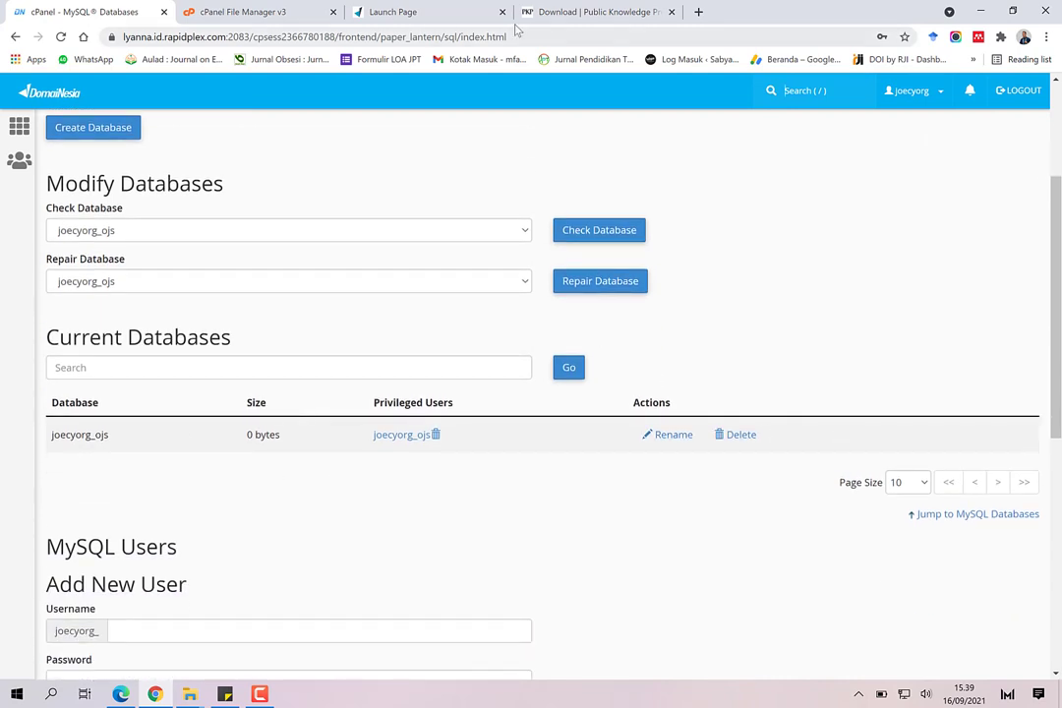
pyautogui.click(411, 12)
# Step: Reload the domain to bring up the OJS installation form
pyautogui.click(282, 40)
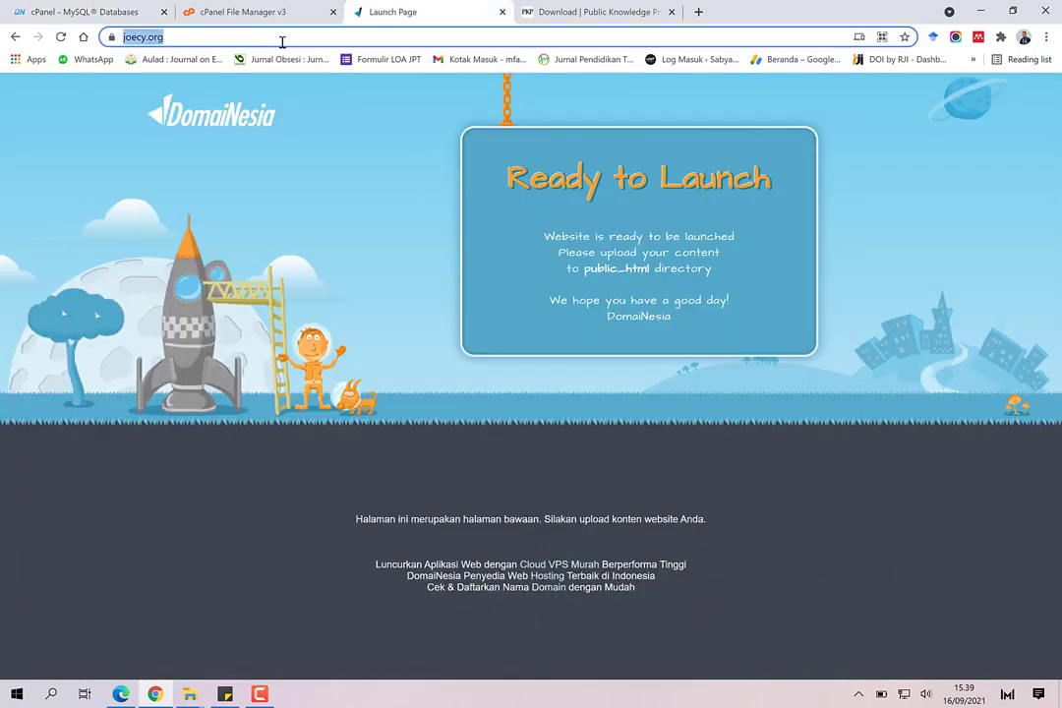
pyautogui.press('Return')
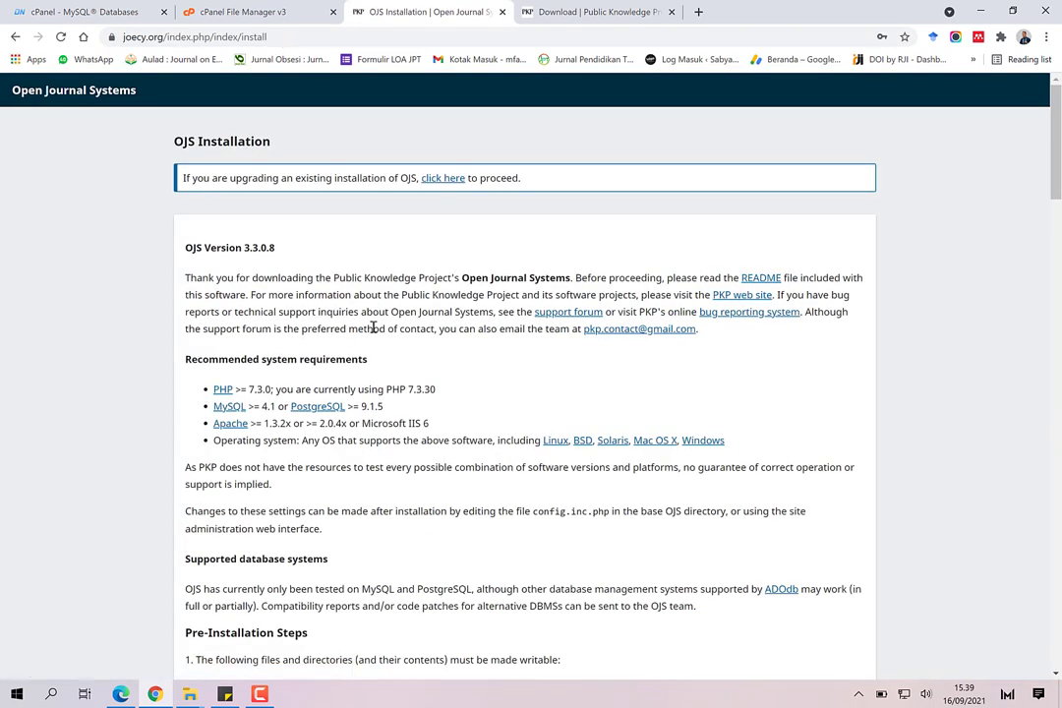
pyautogui.scroll(-3, 352, 372)
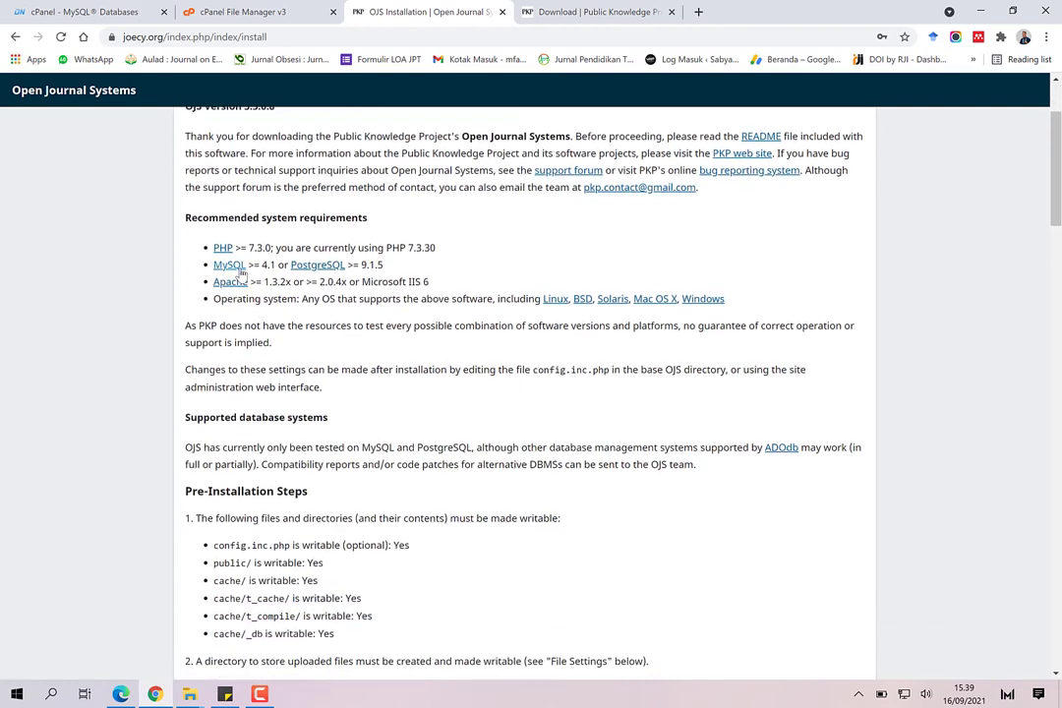
pyautogui.scroll(-9, 280, 305)
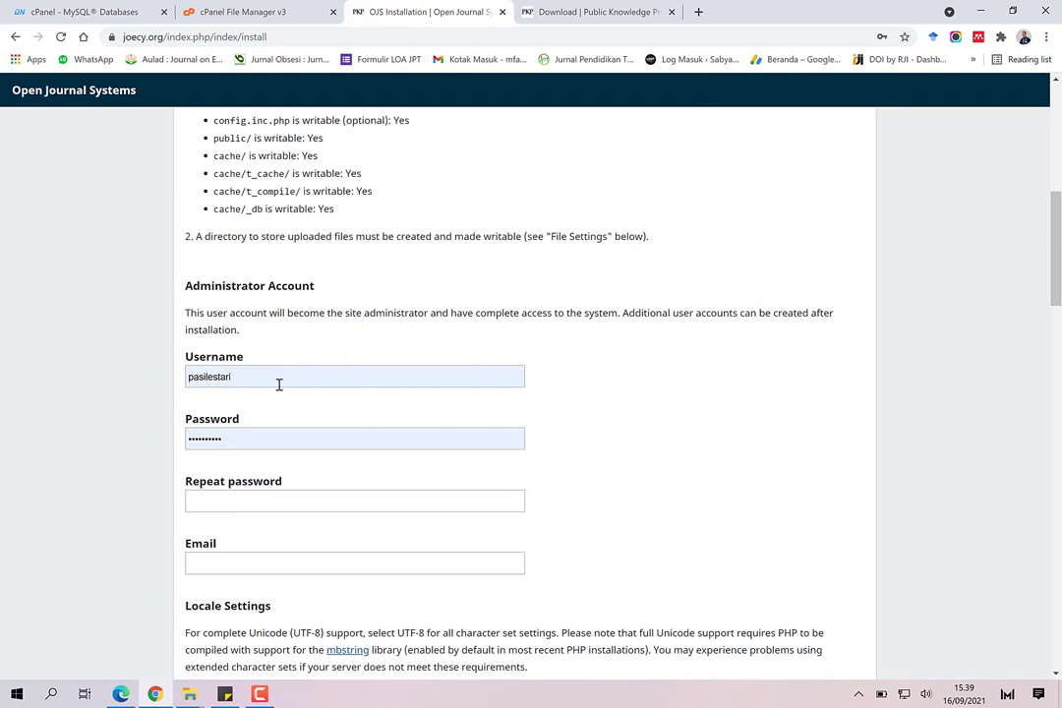
# Step: Set the administrator username to admin and enter its password twice and the administrator e-mail address
pyautogui.click(291, 375)
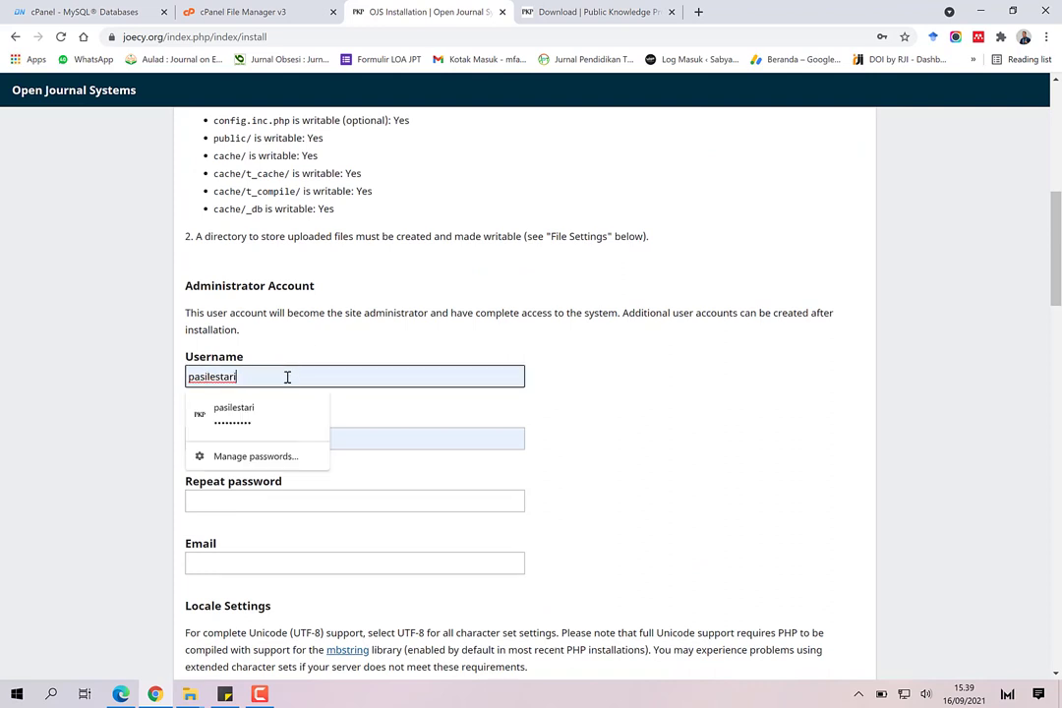
pyautogui.doubleClick(283, 378)
pyautogui.write('admin')
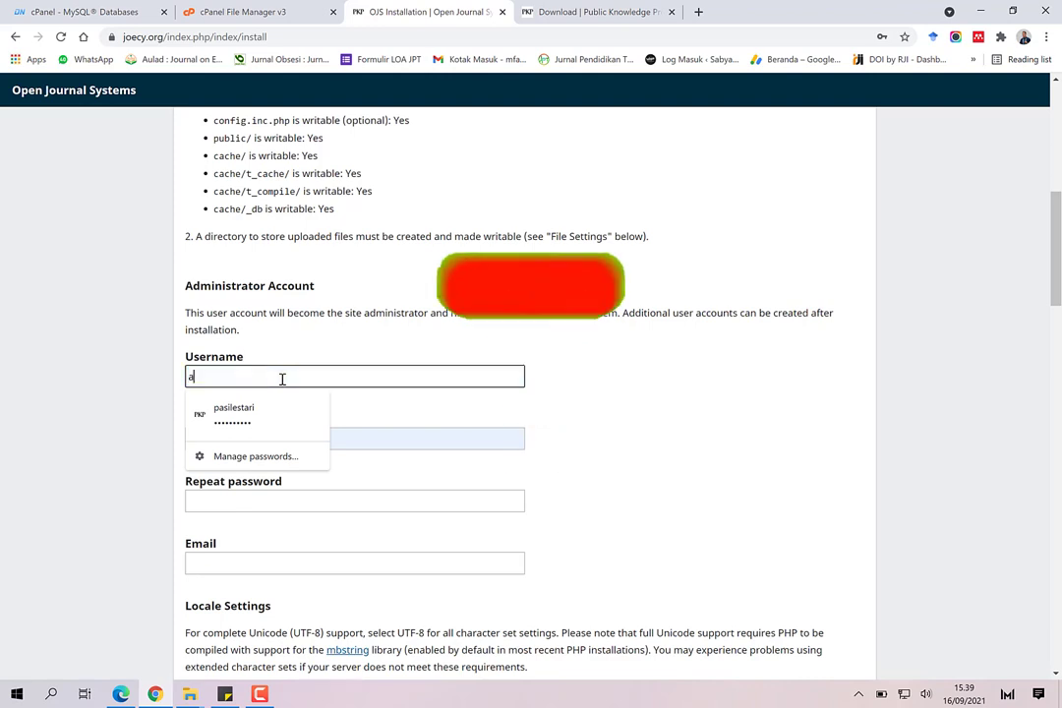
pyautogui.press('Tab')
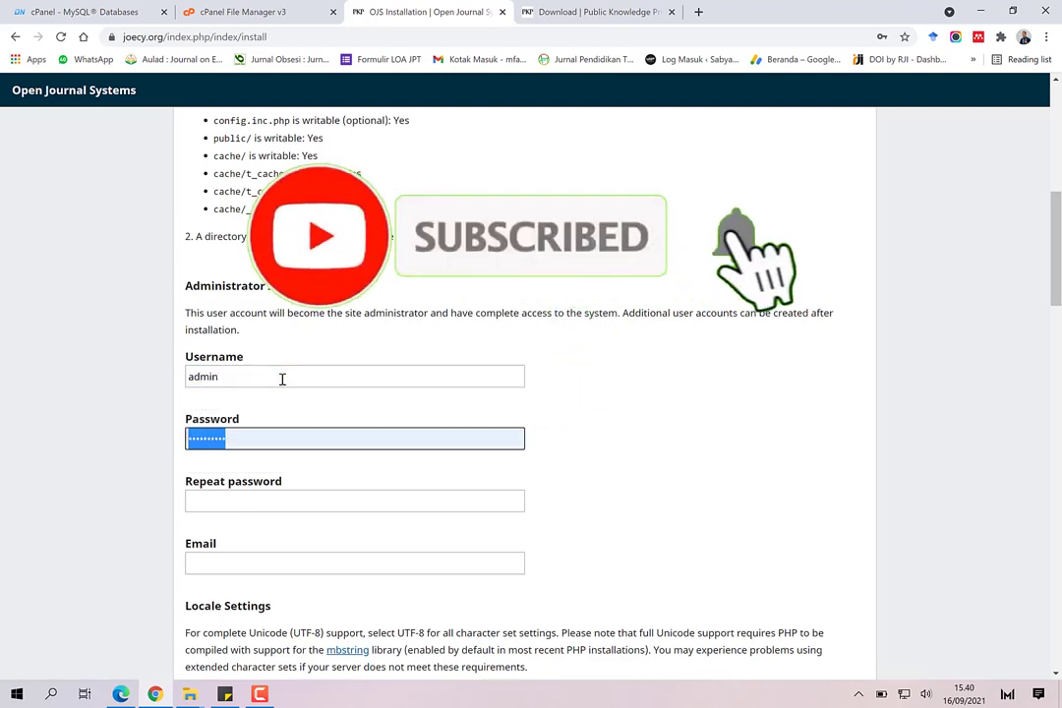
pyautogui.write('admin1234')
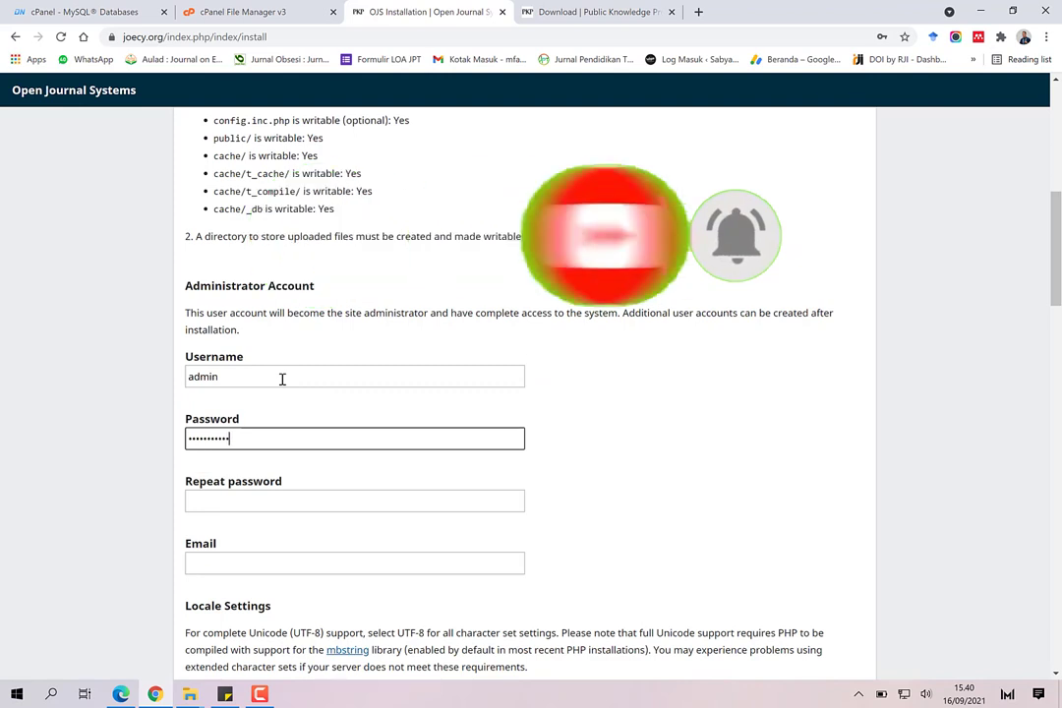
pyautogui.write('56')
pyautogui.click(280, 503)
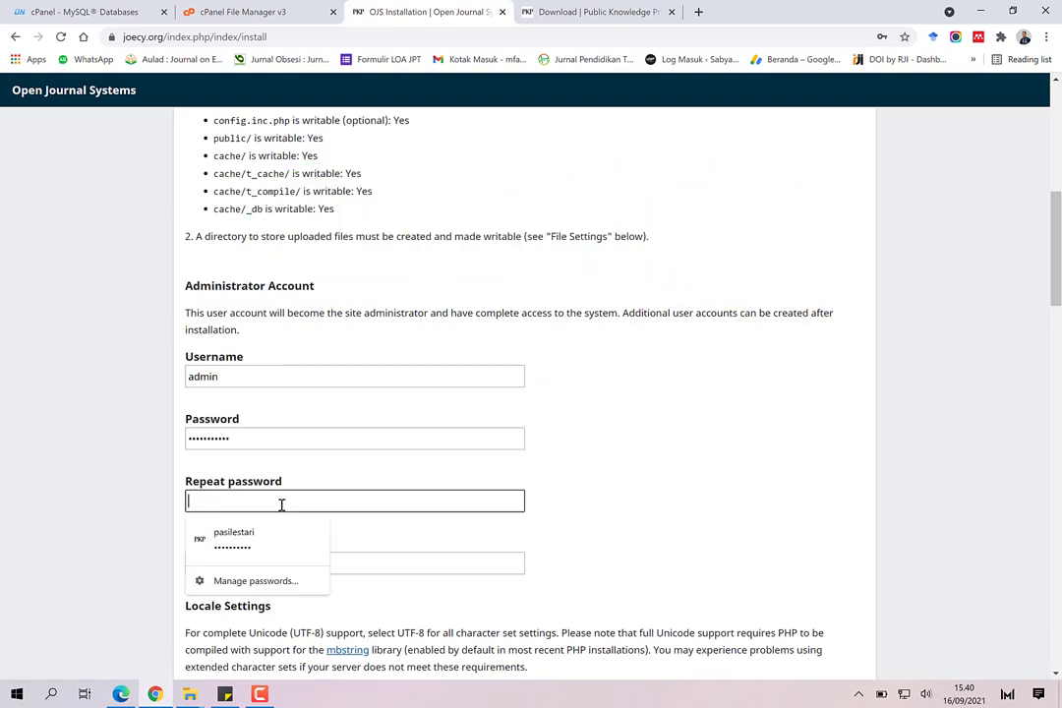
pyautogui.write('ad')
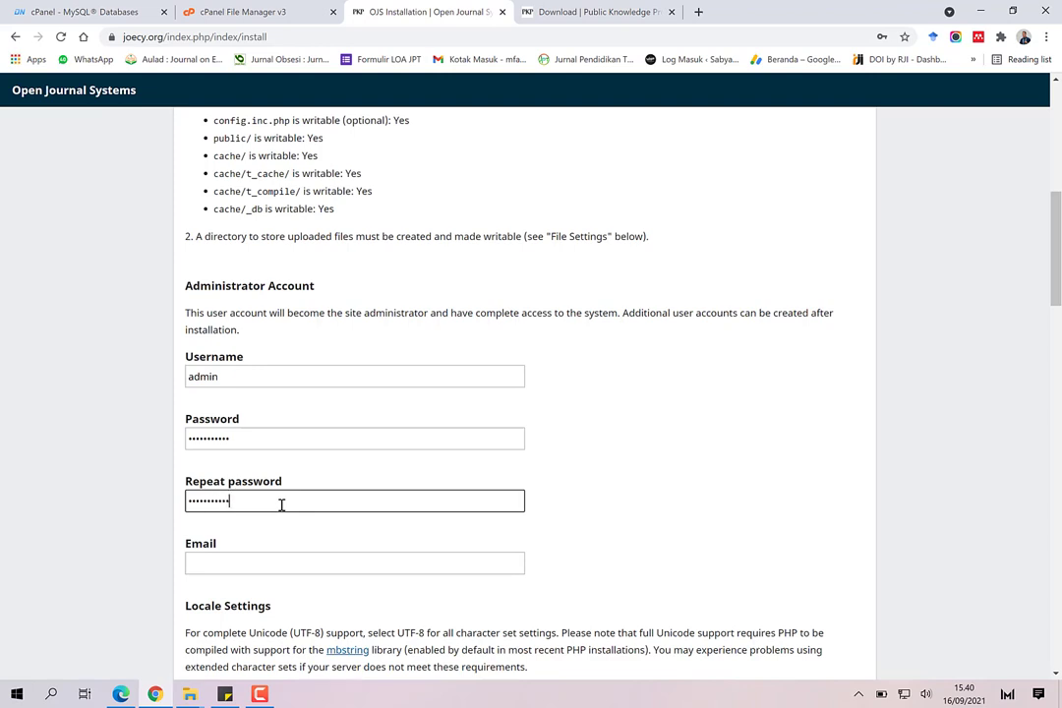
pyautogui.scroll(-2, 634, 433)
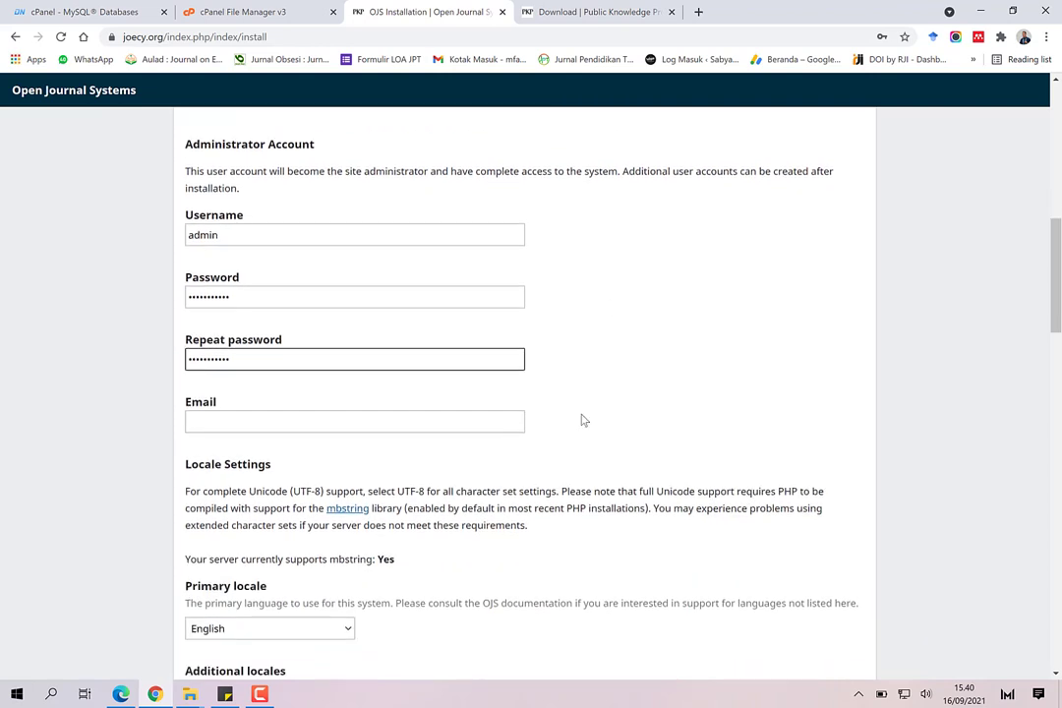
pyautogui.click(386, 415)
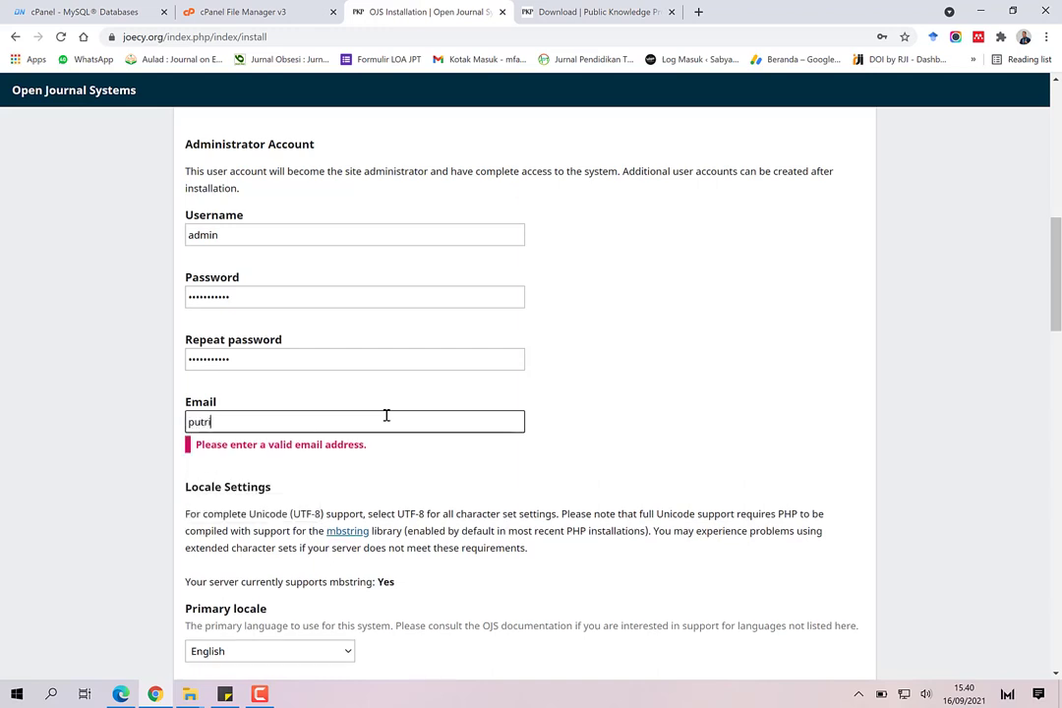
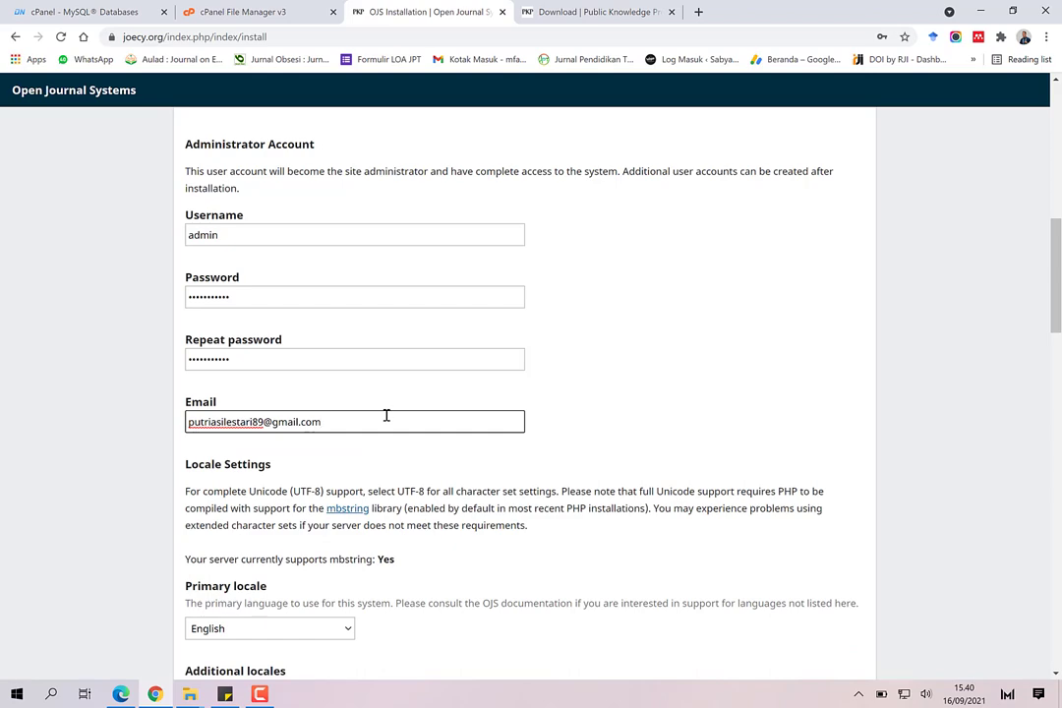
pyautogui.click(397, 400)
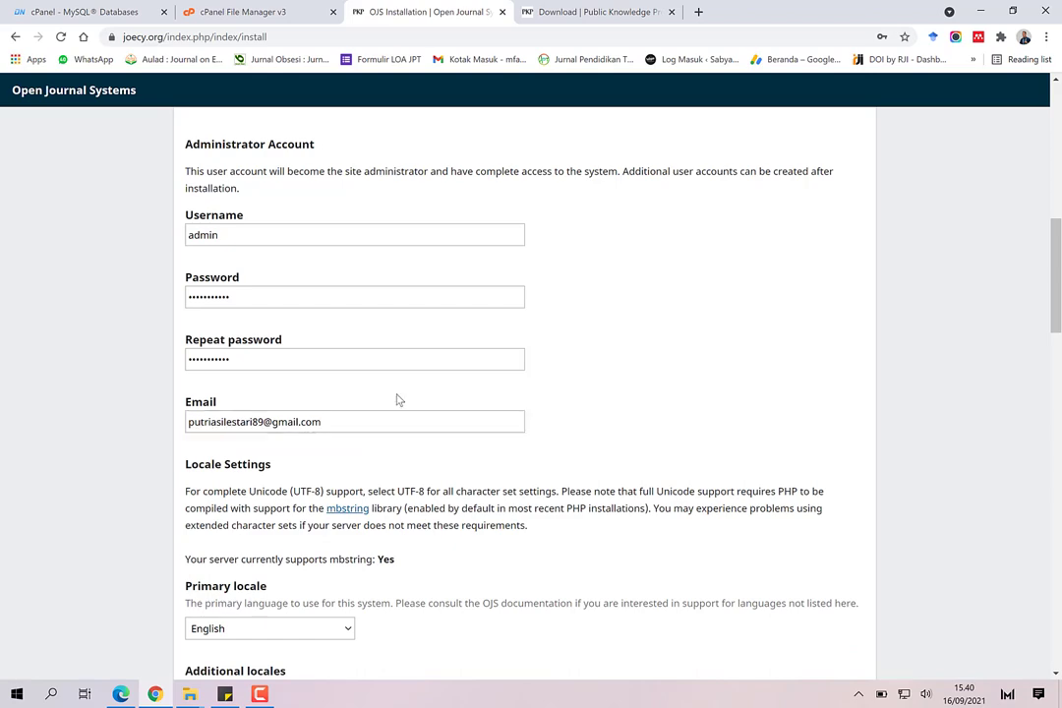
# Step: Edit the Directory for uploads path on the install form
pyautogui.scroll(-3, 397, 403)
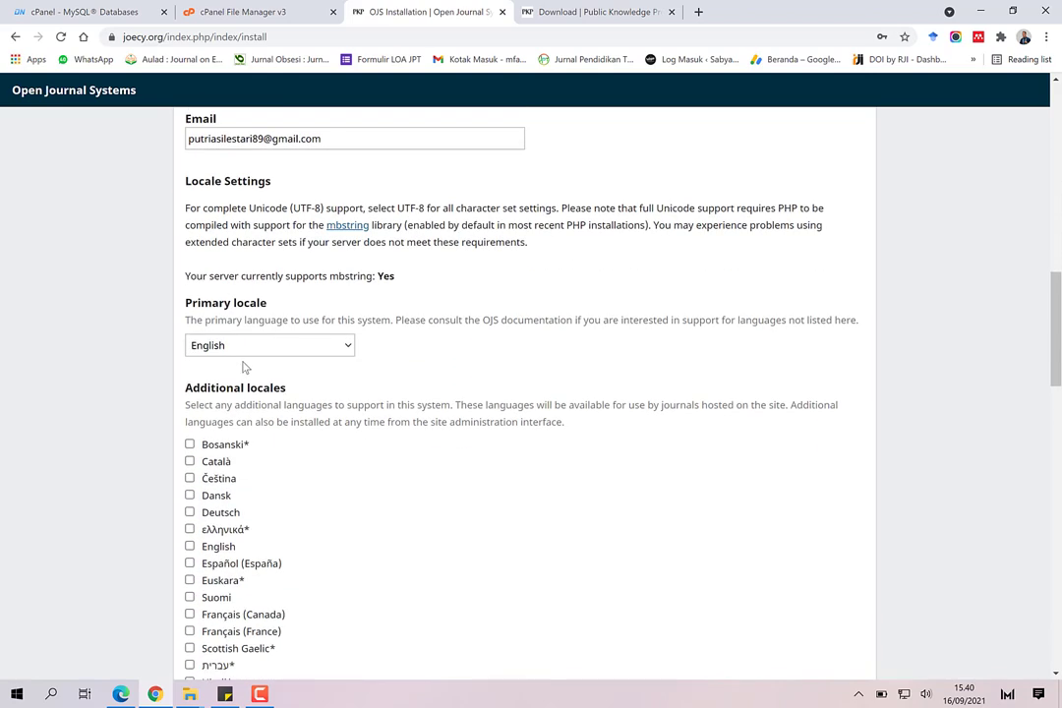
pyautogui.scroll(-9, 252, 383)
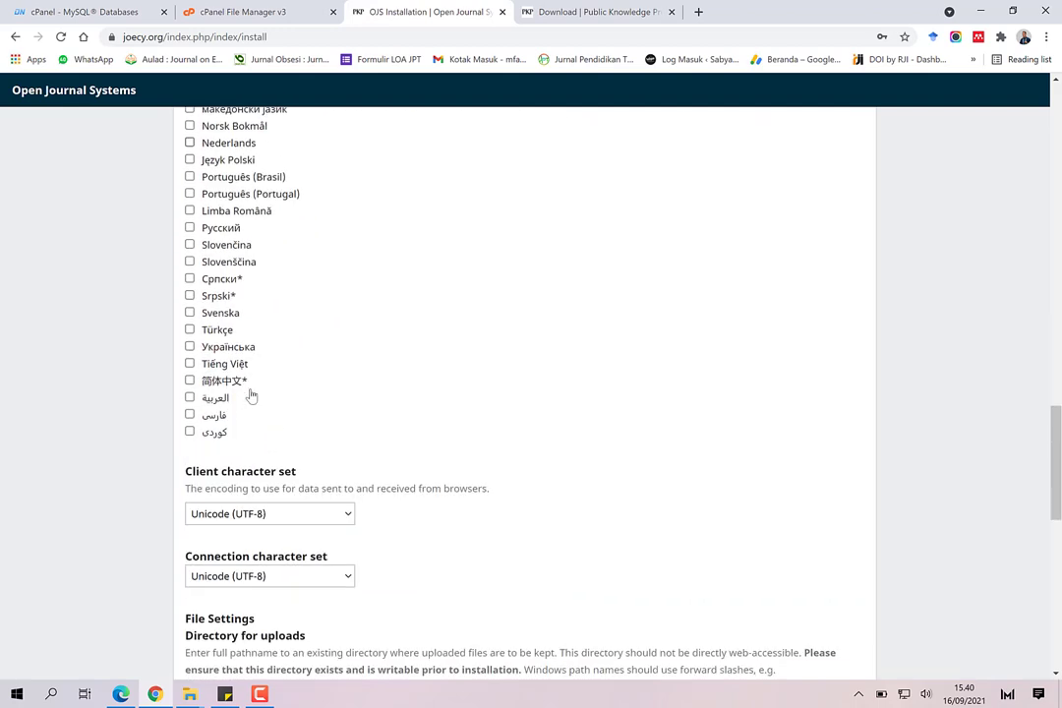
pyautogui.scroll(-1, 253, 393)
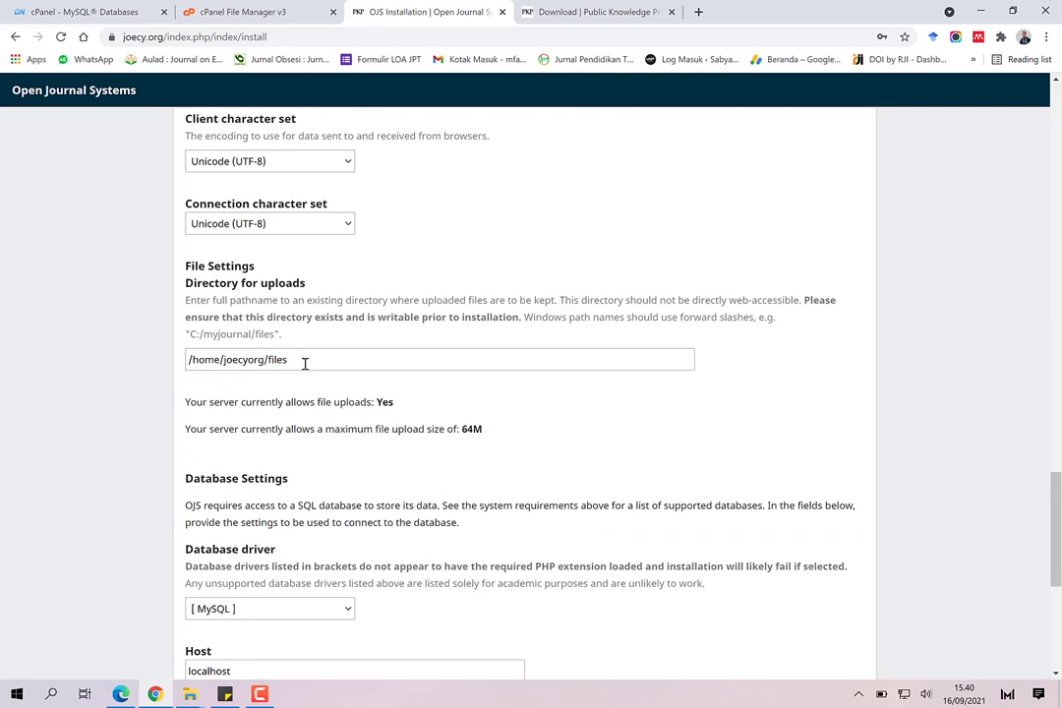
pyautogui.click(304, 362)
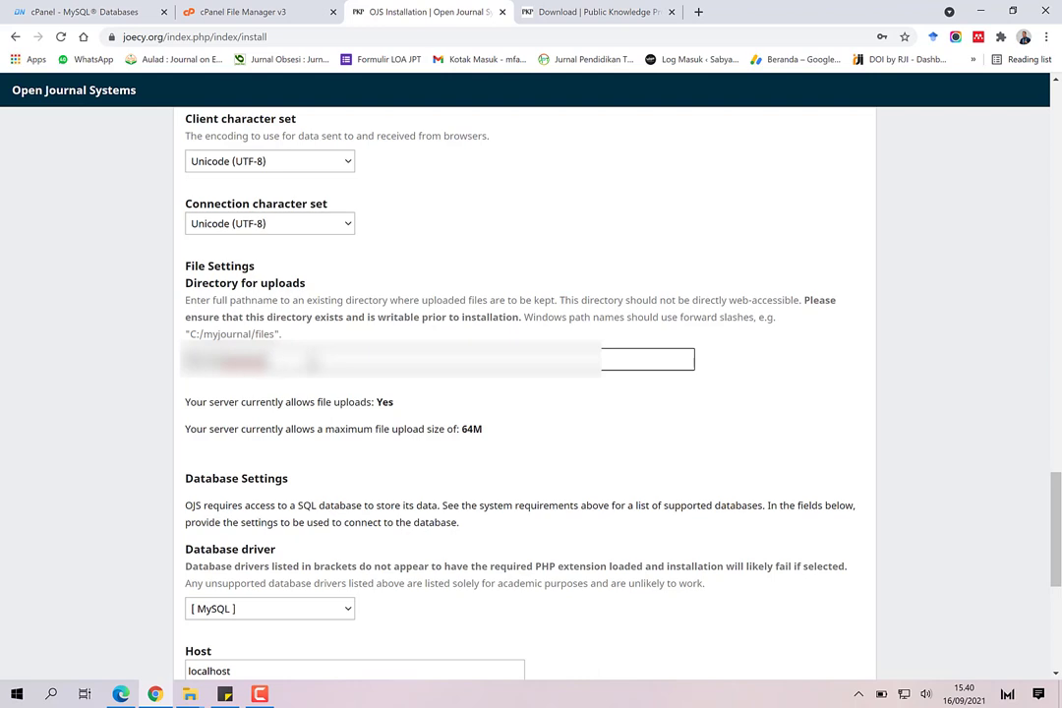
pyautogui.press('BackSpace')
pyautogui.press('BackSpace')
pyautogui.press('BackSpace')
pyautogui.press('BackSpace')
pyautogui.press('BackSpace')
pyautogui.press('BackSpace')
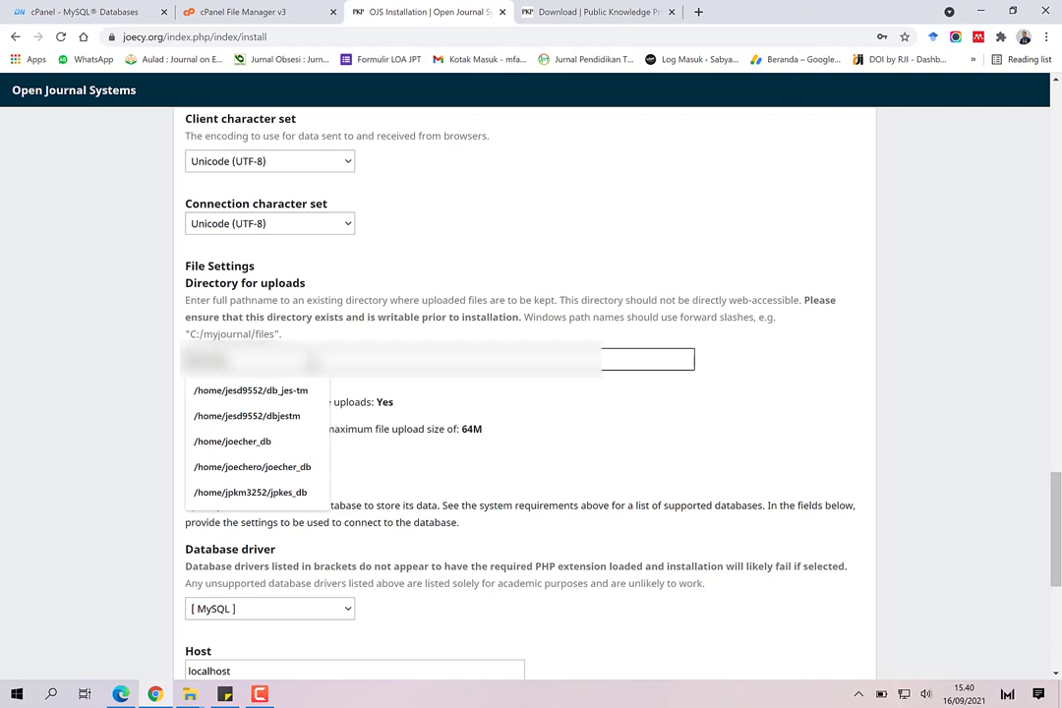
pyautogui.press('BackSpace')
pyautogui.write('jo')
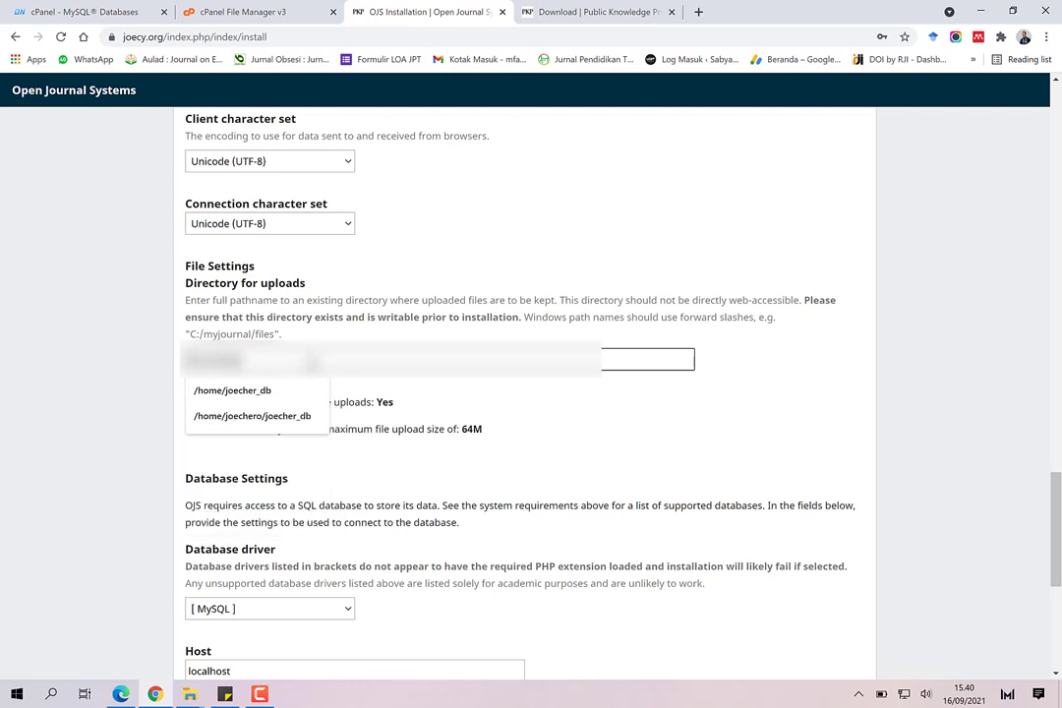
pyautogui.press('Escape')
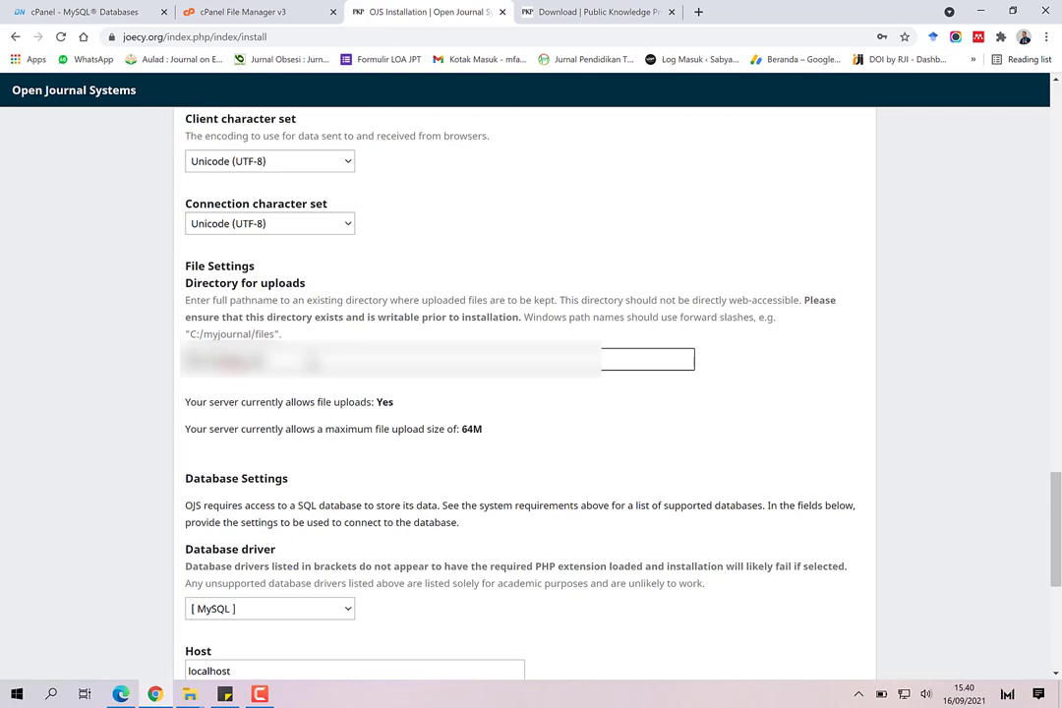
pyautogui.scroll(-3, 295, 386)
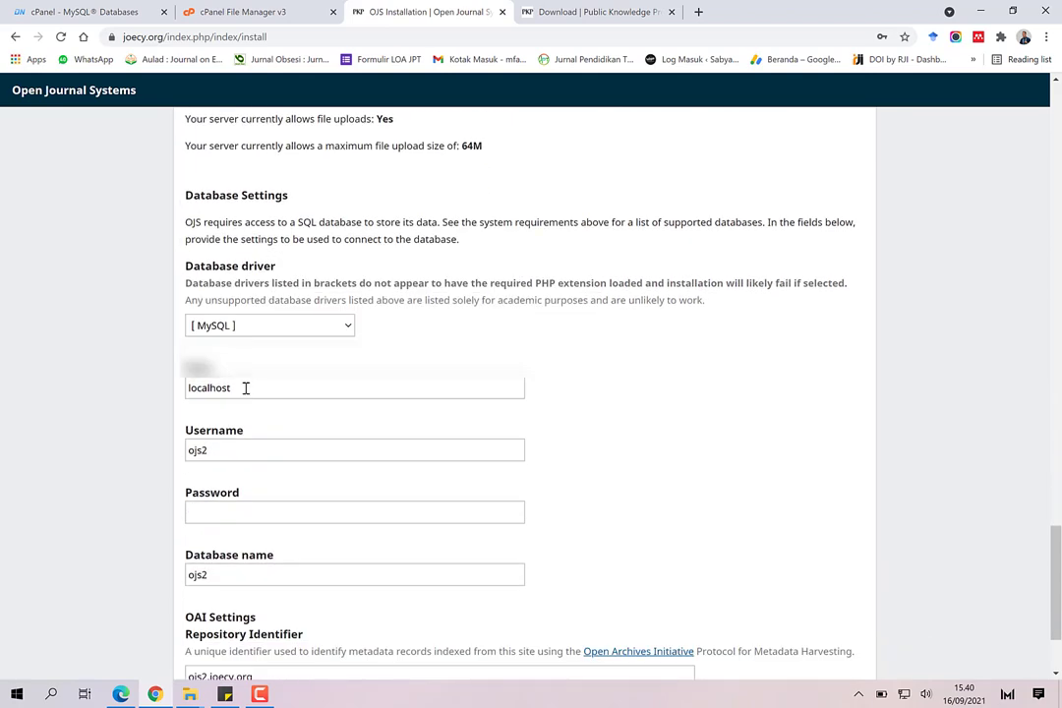
# Step: Fill in the database password field with Chrome's saved password
pyautogui.click(229, 448)
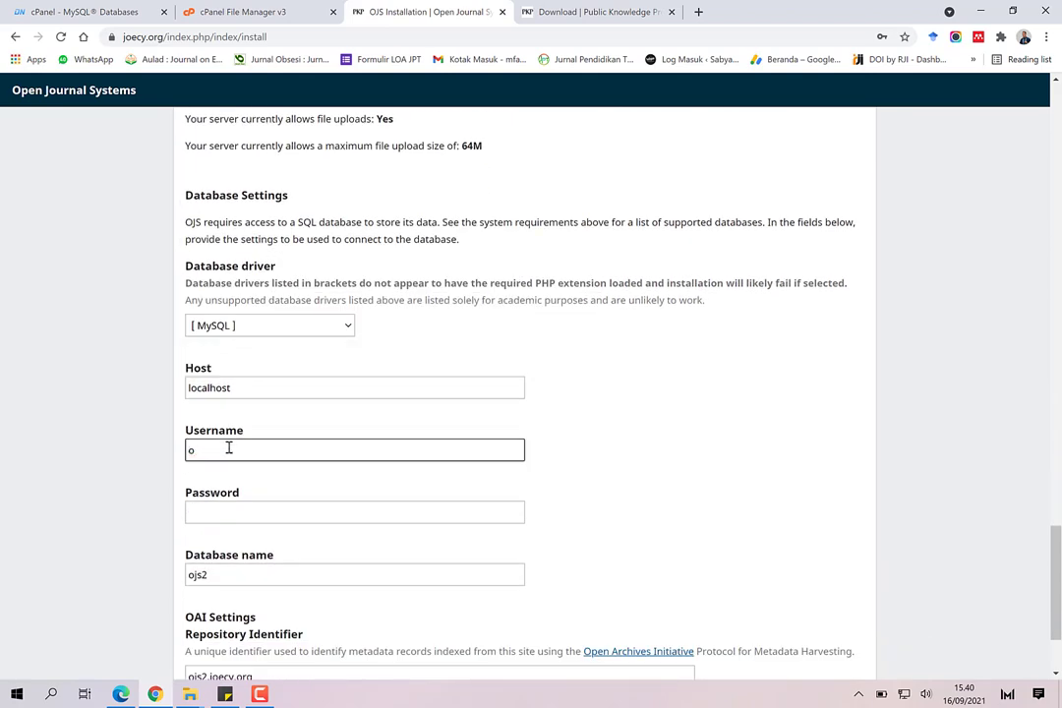
pyautogui.click(227, 511)
pyautogui.hotkey('ctrl', 'v')
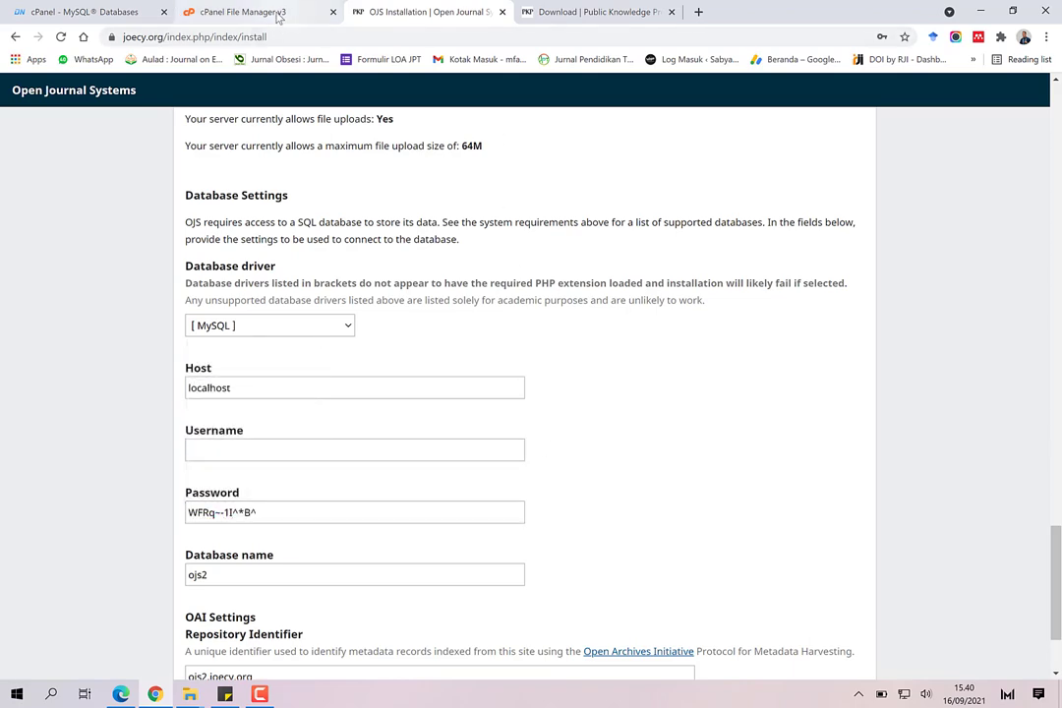
# Step: Copy the database name joecyorg_ojs from cPanel's MySQL Databases page
pyautogui.click(237, 13)
pyautogui.click(64, 12)
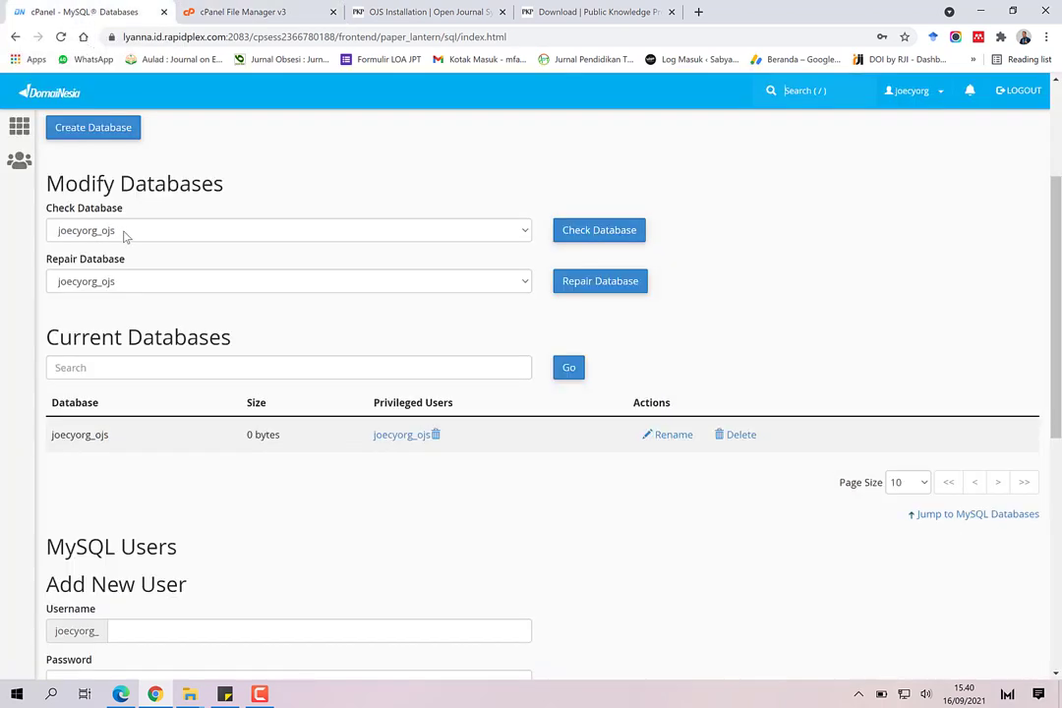
pyautogui.moveTo(110, 436); pyautogui.dragTo(51, 447)
pyautogui.rightClick(57, 435)
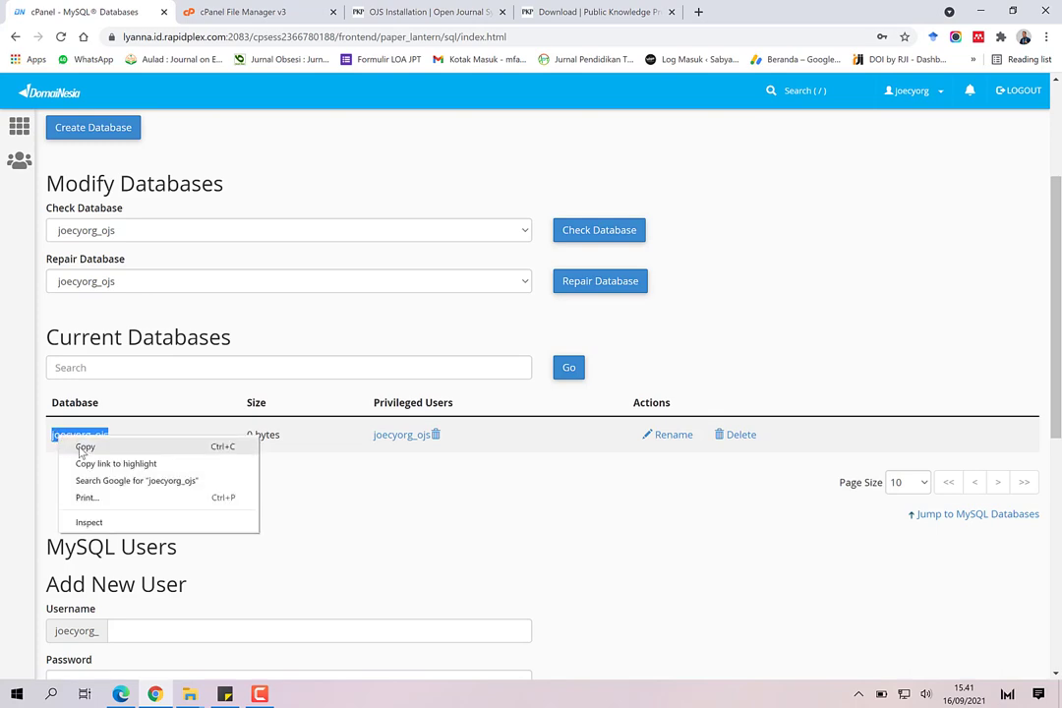
pyautogui.click(74, 446)
# Step: Enter joecyorg_ojs as both the database username and database name in the OJS installer
pyautogui.click(546, 19)
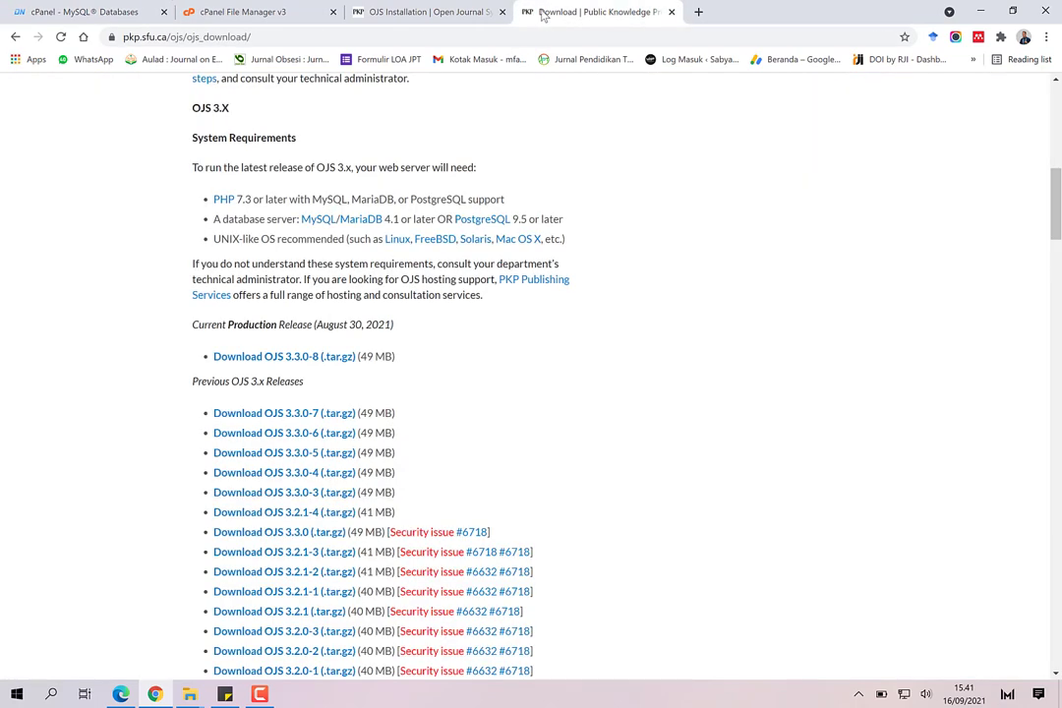
pyautogui.click(418, 13)
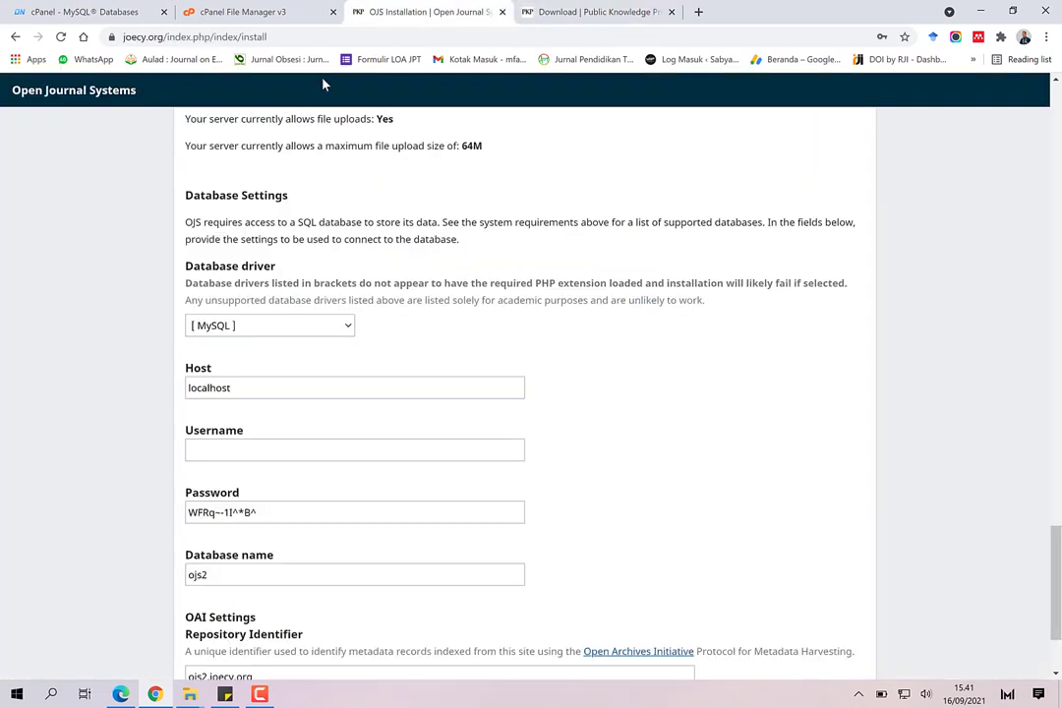
pyautogui.click(223, 445)
pyautogui.click(227, 480)
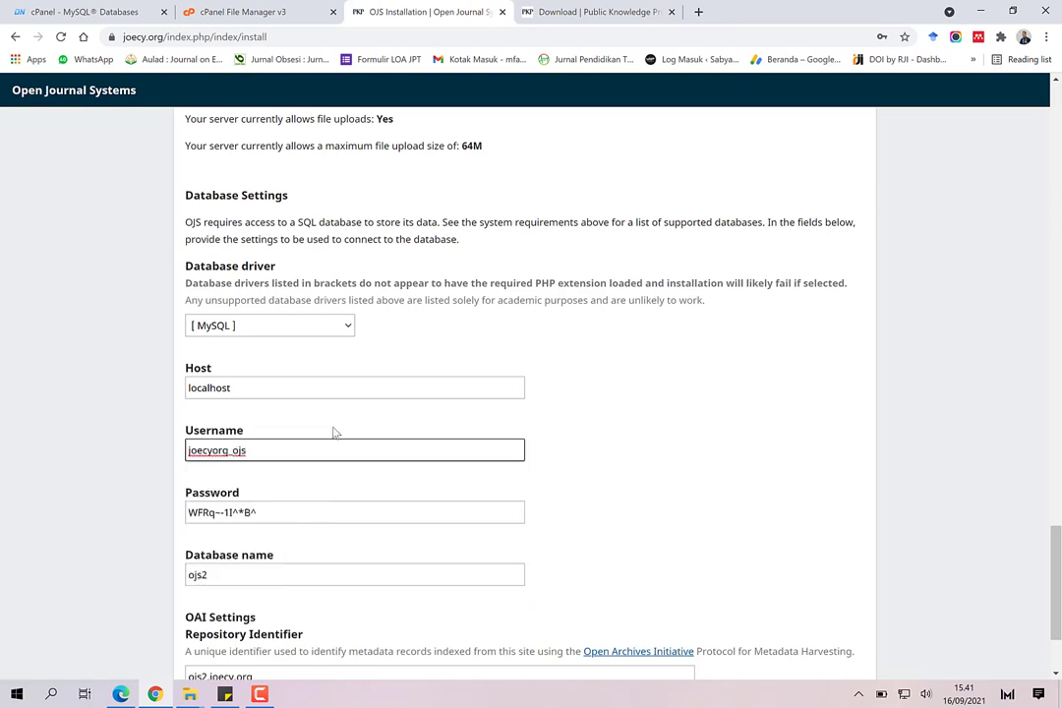
pyautogui.click(224, 579)
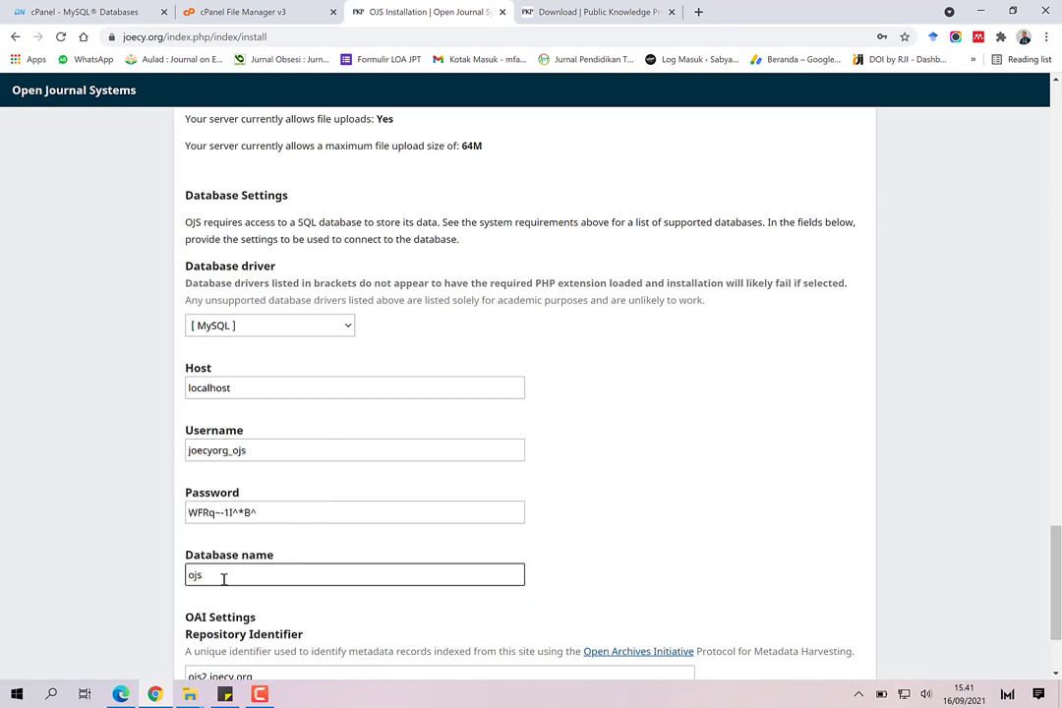
pyautogui.hotkey('ctrl', 'v')
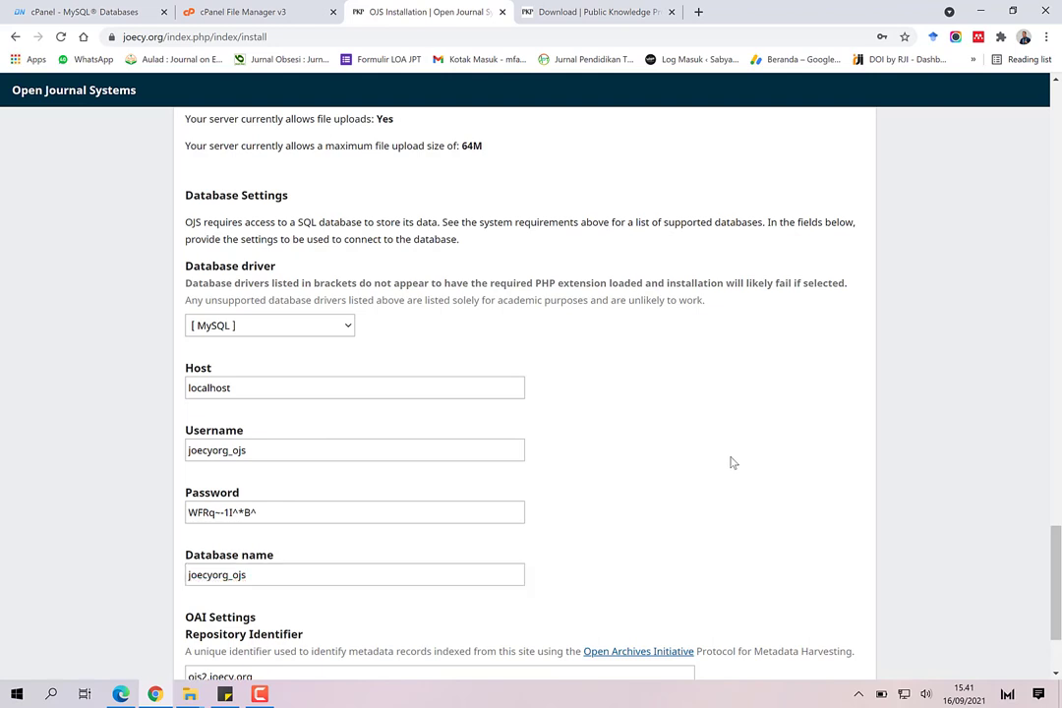
pyautogui.scroll(-3, 729, 463)
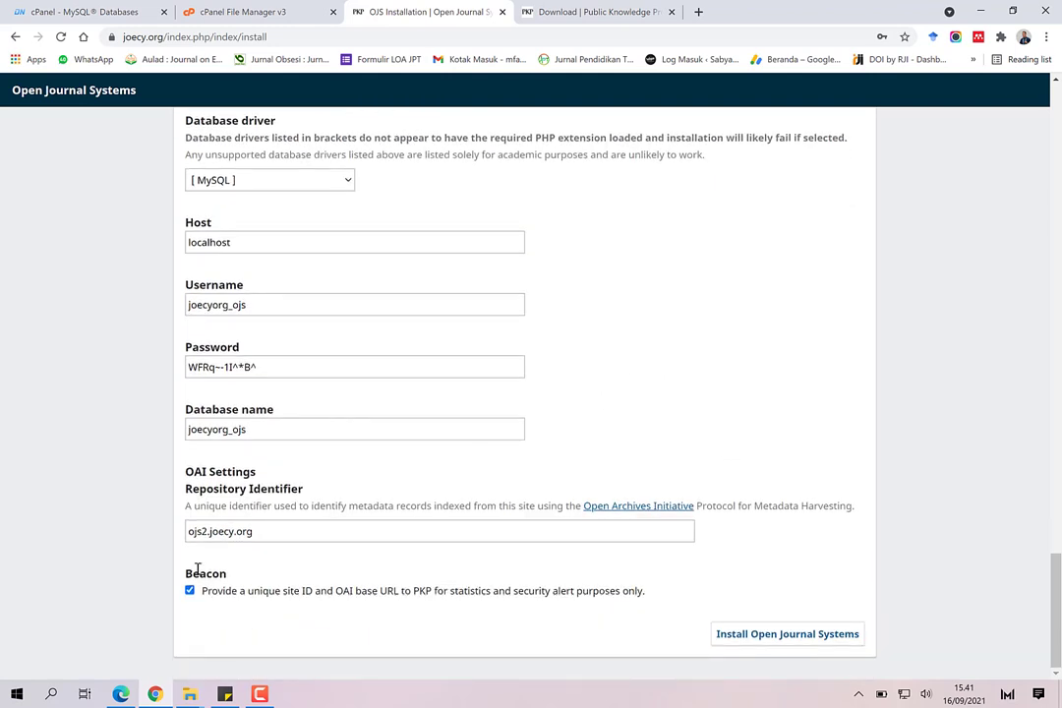
# Step: Run the OJS installation, then log in with username admin and the admin password
pyautogui.click(773, 637)
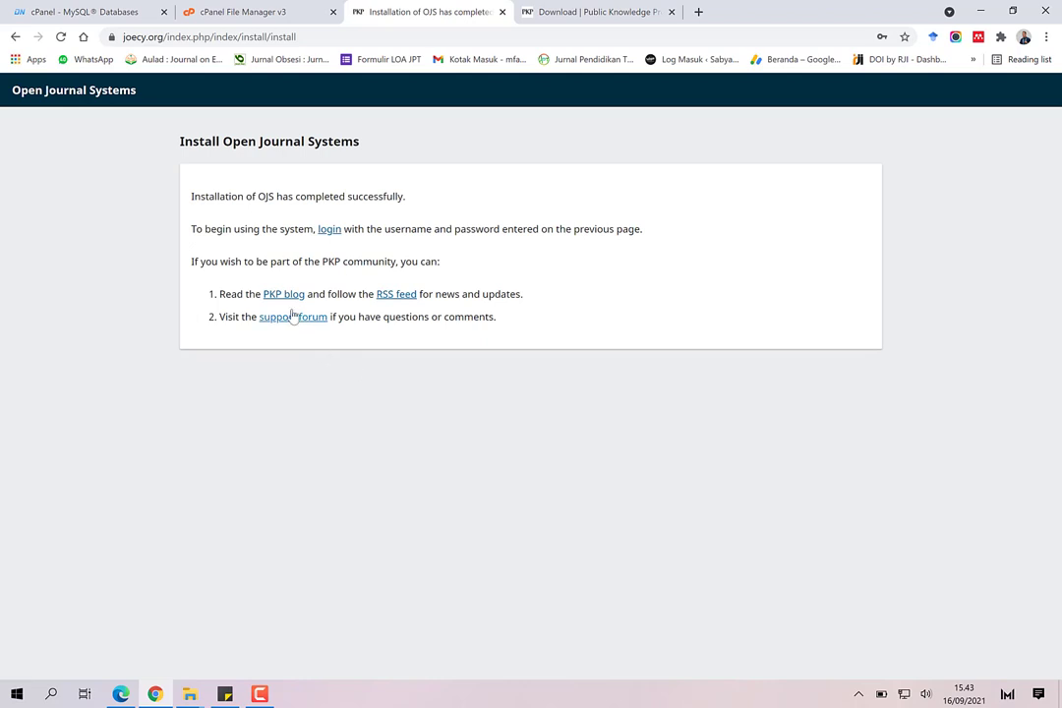
pyautogui.click(330, 235)
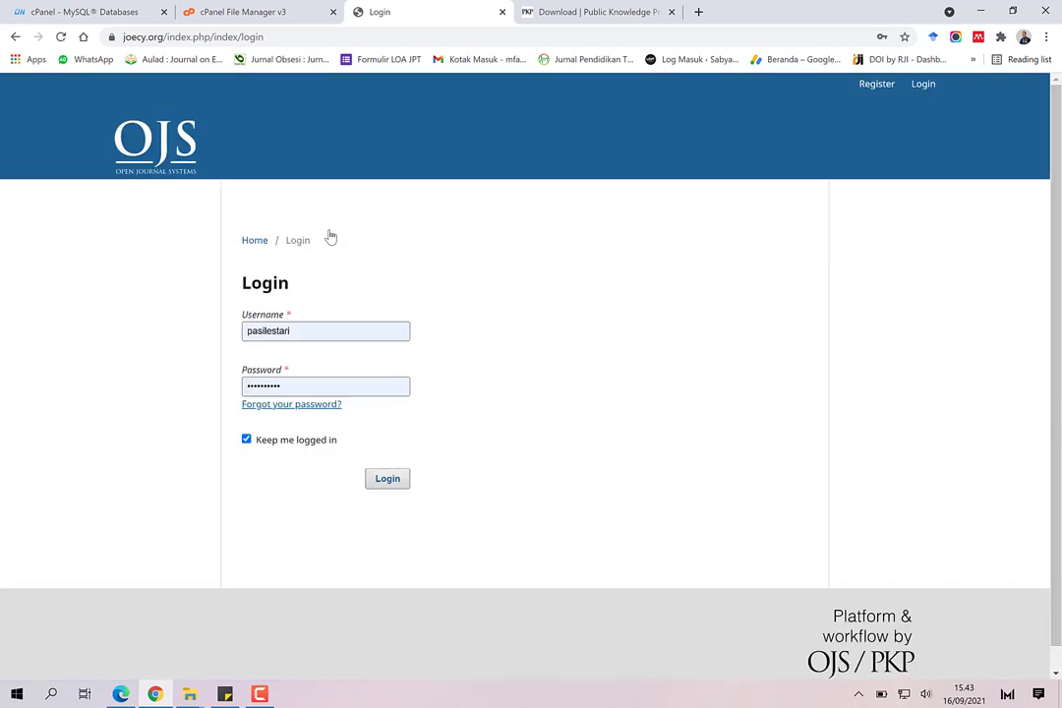
pyautogui.click(335, 332)
pyautogui.doubleClick(334, 333)
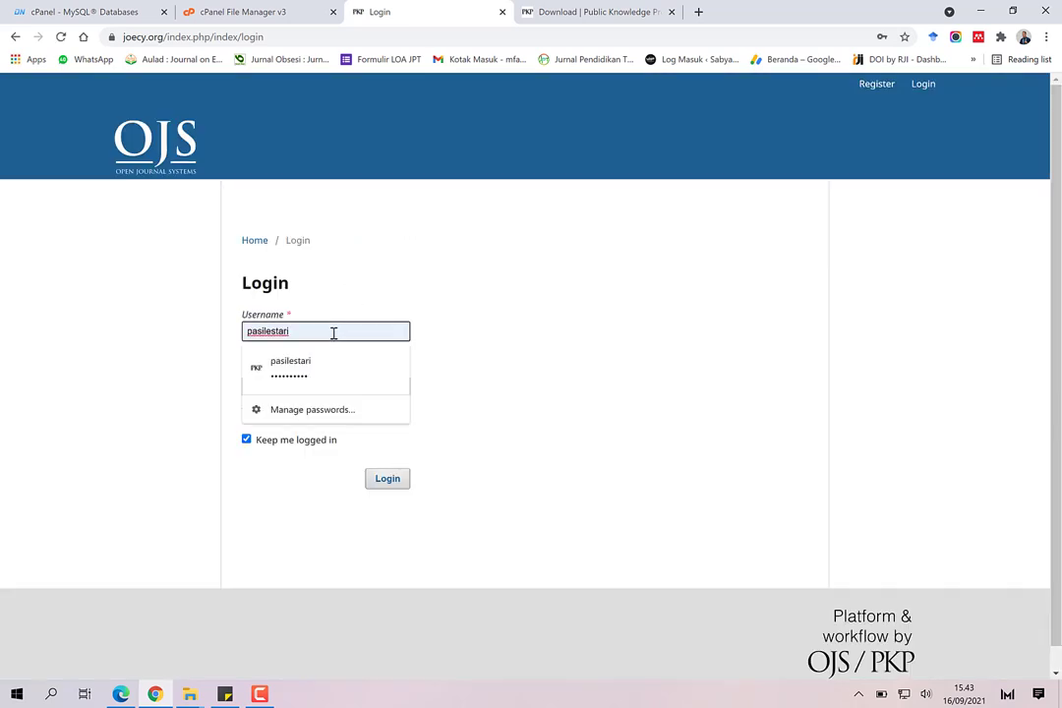
pyautogui.write('admin')
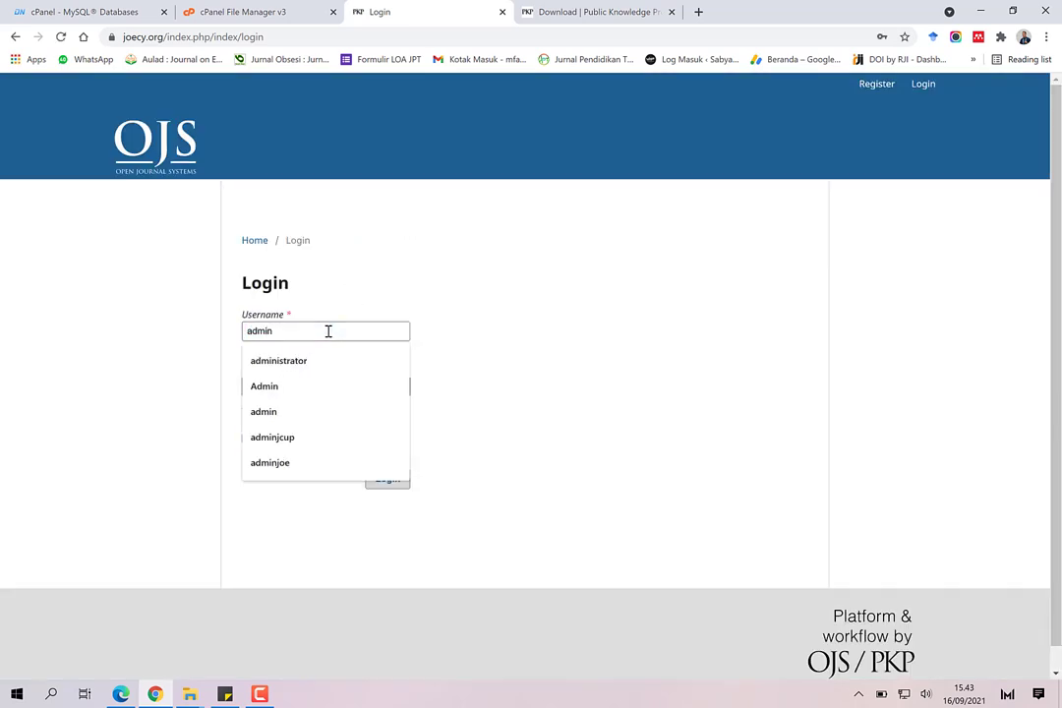
pyautogui.press('Tab')
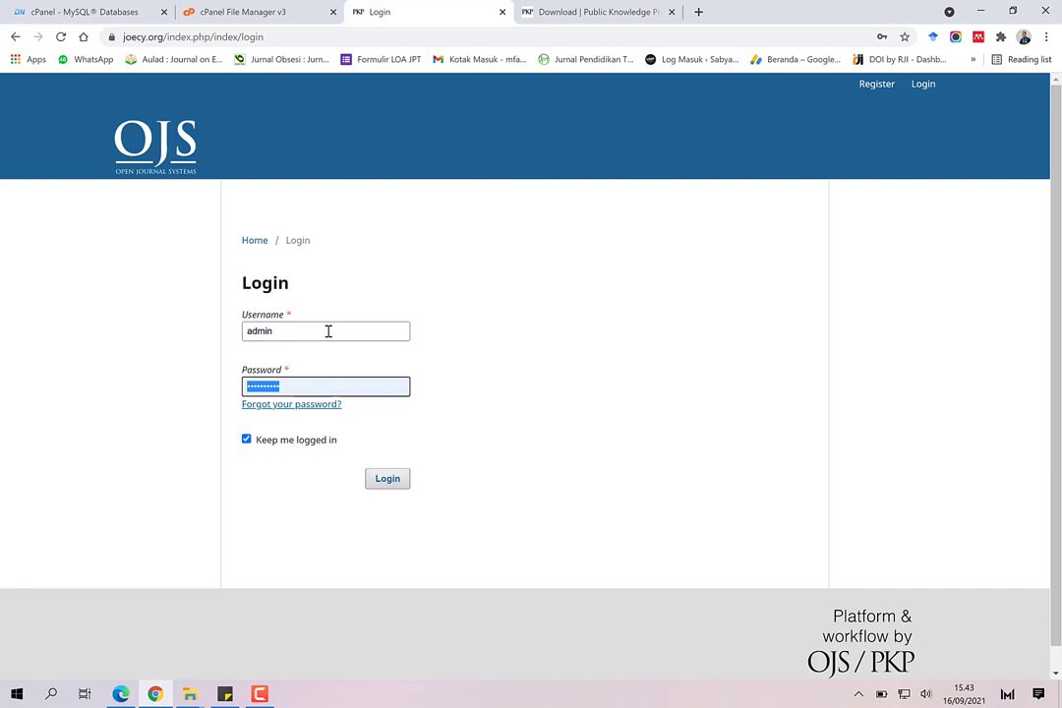
pyautogui.write('••')
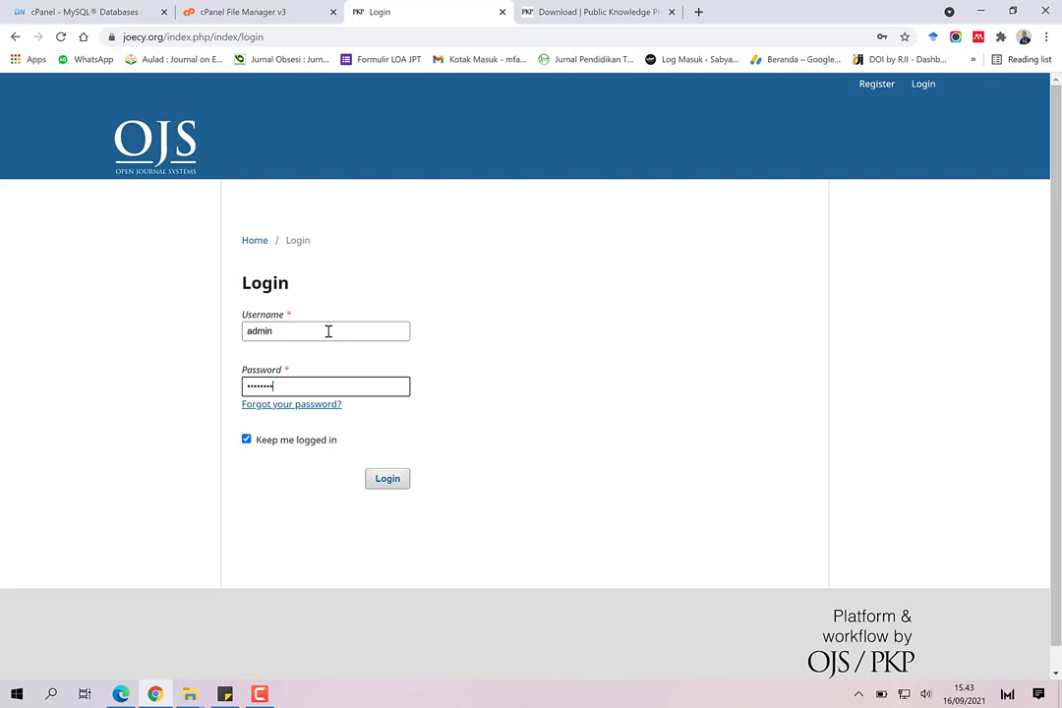
pyautogui.click(389, 478)
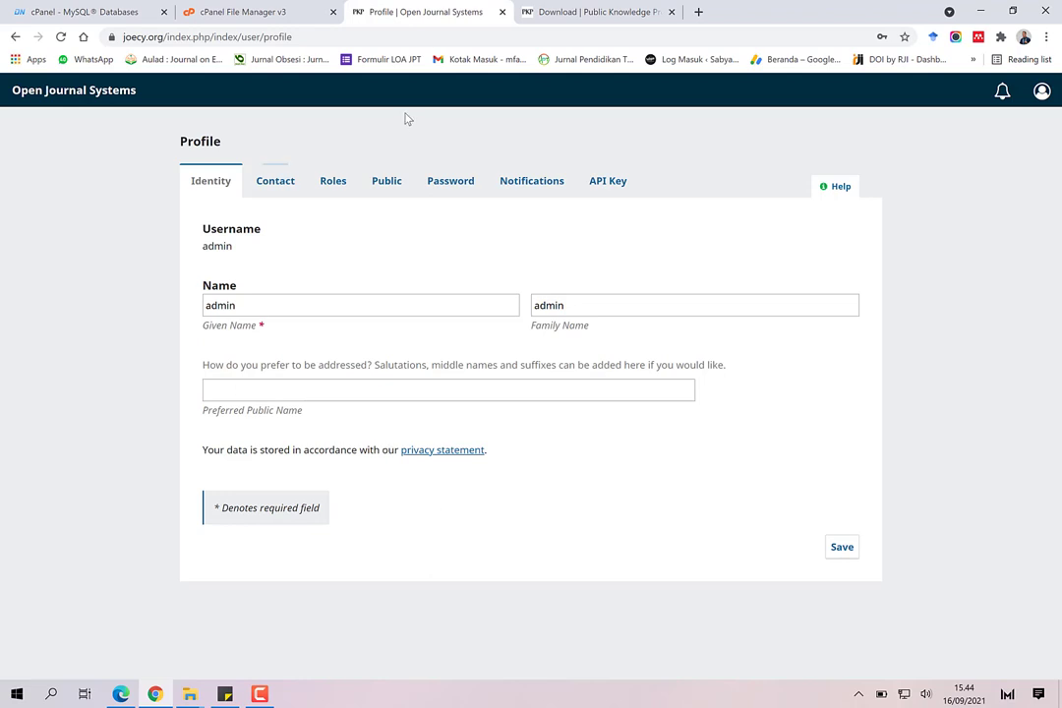
# Step: Browse the Contact, Roles, Public, Password, Notifications and API Key profile tabs, ending on Identity
pyautogui.click(279, 184)
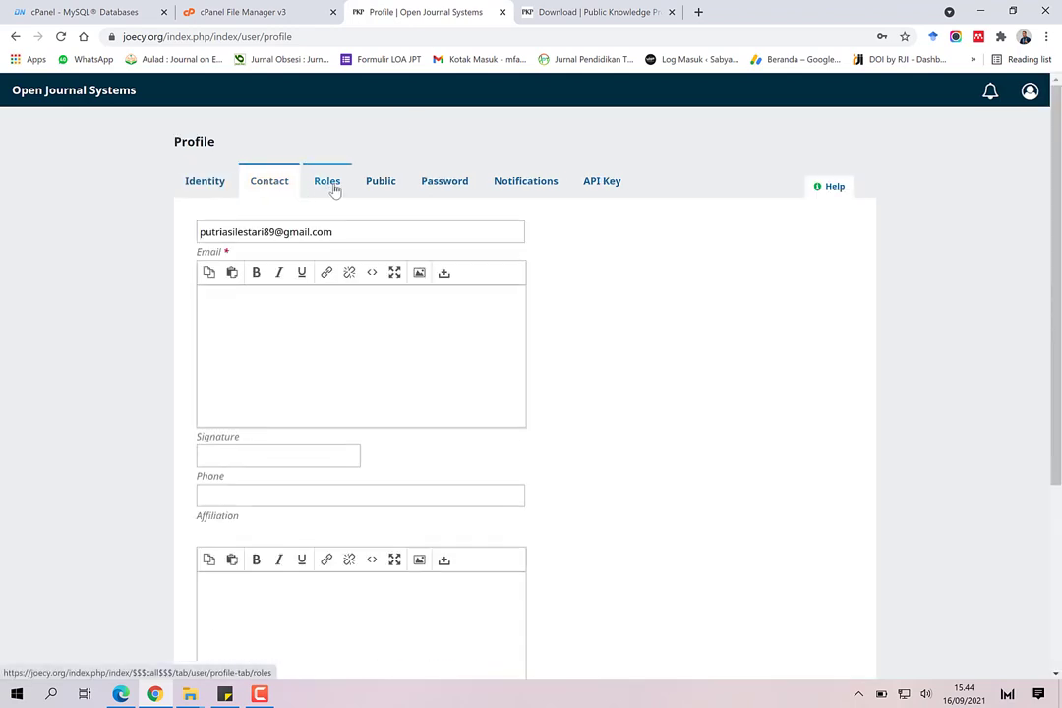
pyautogui.click(335, 190)
pyautogui.click(386, 194)
pyautogui.click(458, 196)
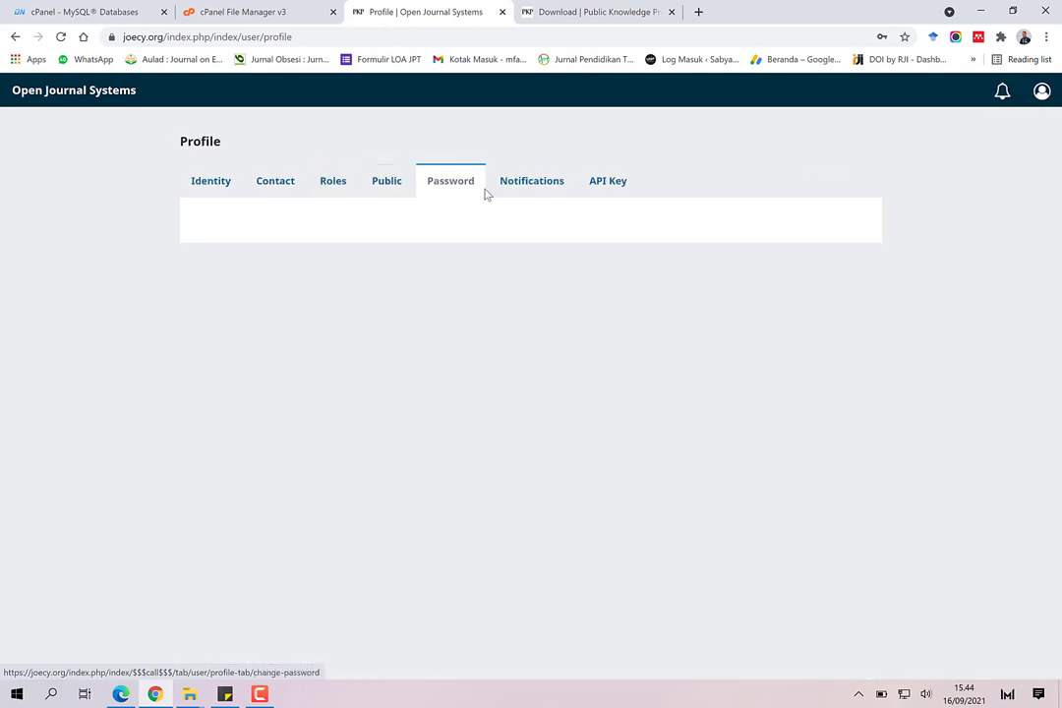
pyautogui.click(531, 194)
pyautogui.click(605, 193)
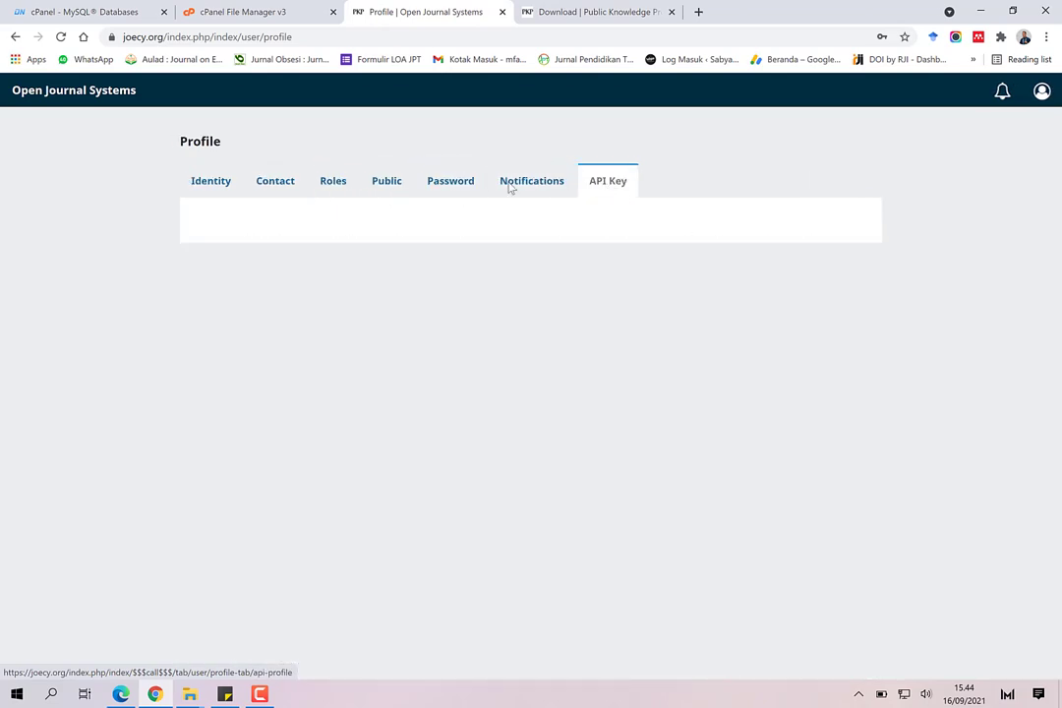
pyautogui.click(209, 183)
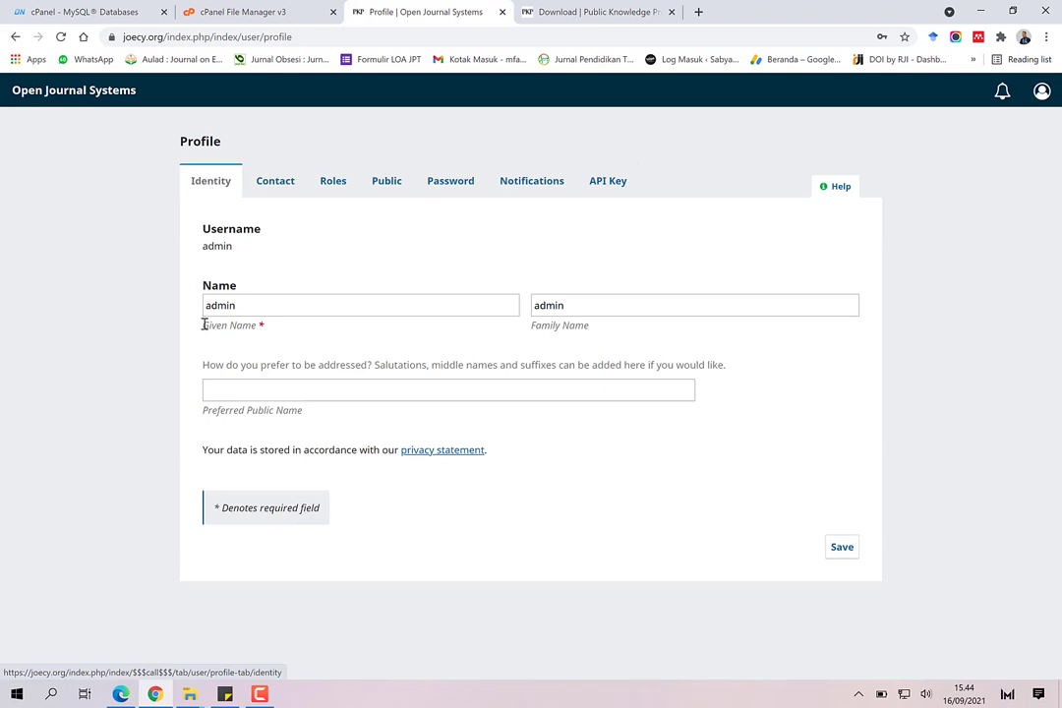
pyautogui.click(225, 696)
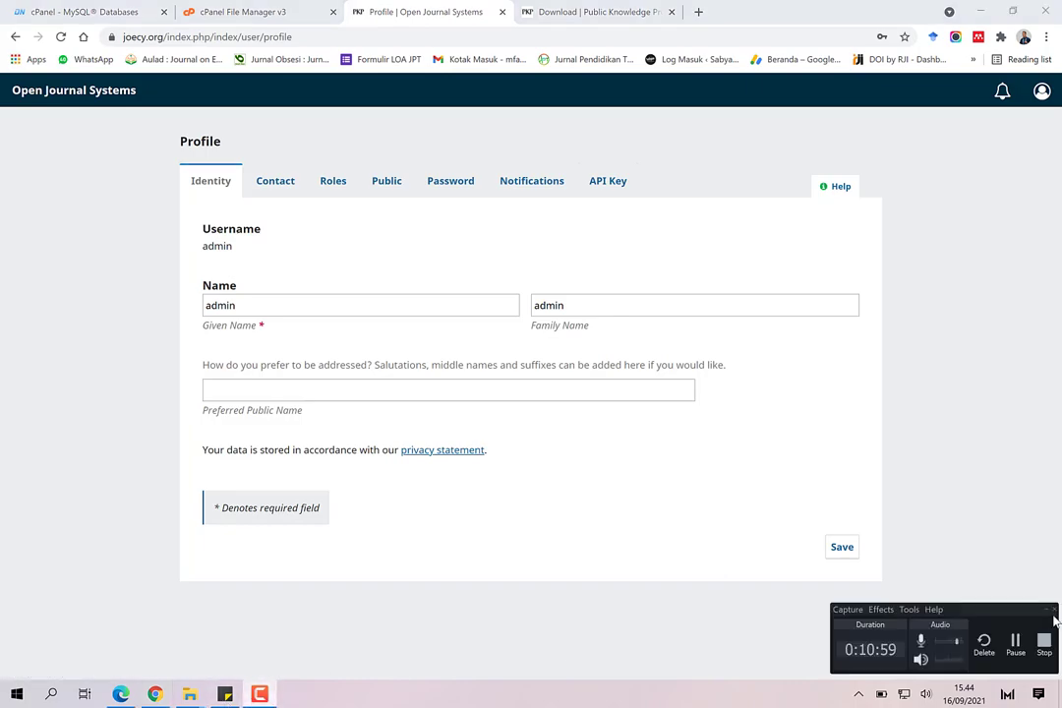
pyautogui.click(1040, 644)
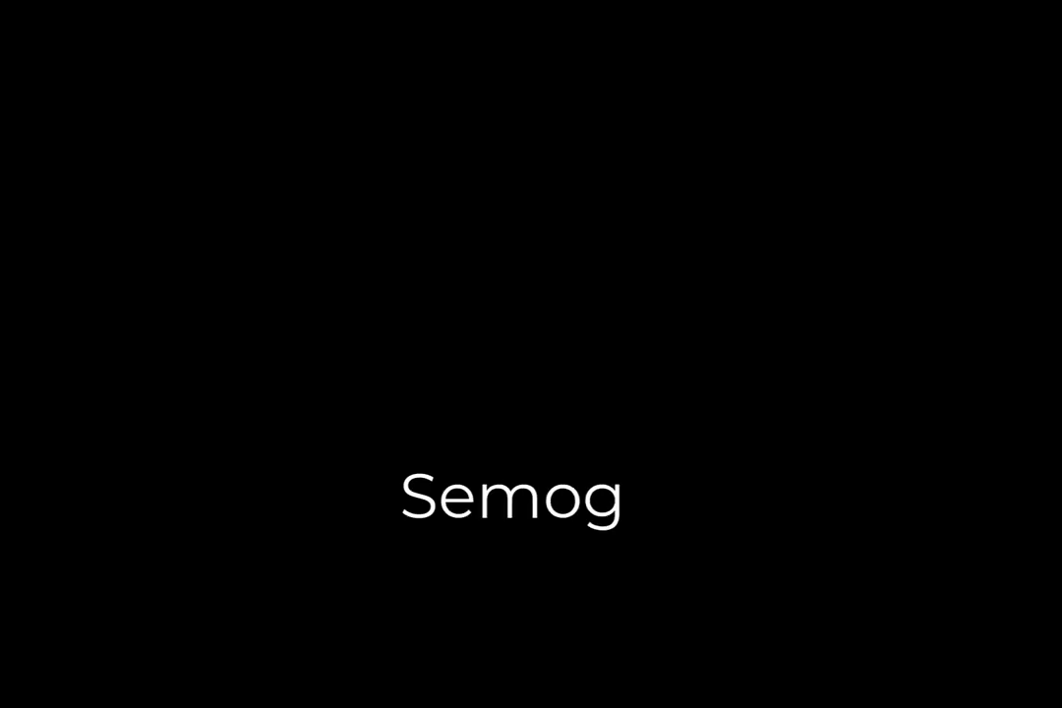